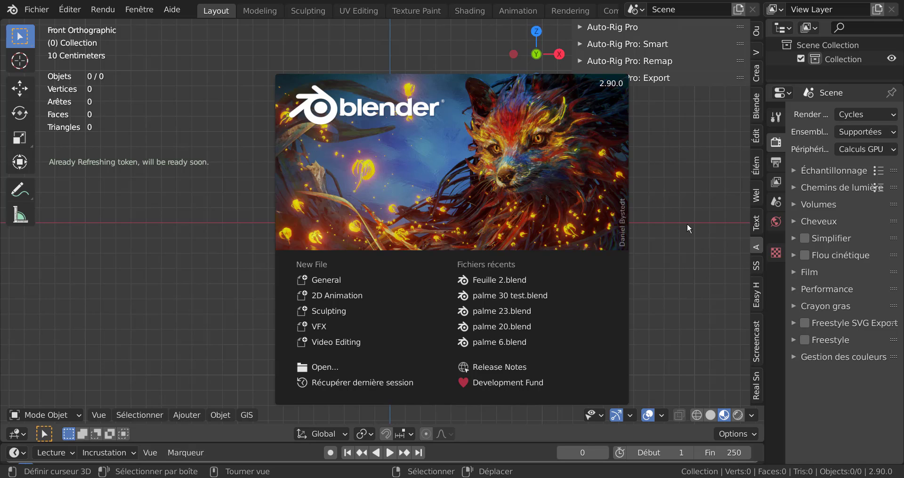
# Step: Dismiss the splash screen and open the add-on preferences
pyautogui.click(669, 243)
pyautogui.click(662, 246)
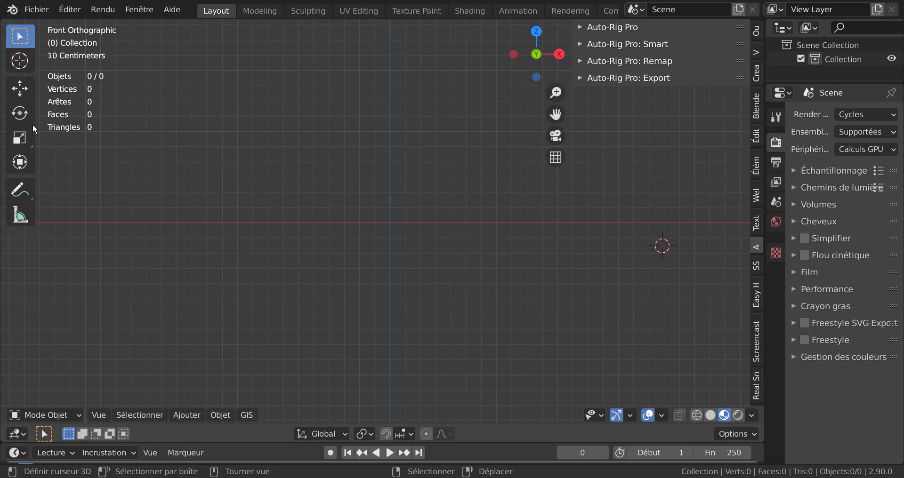
pyautogui.click(36, 10)
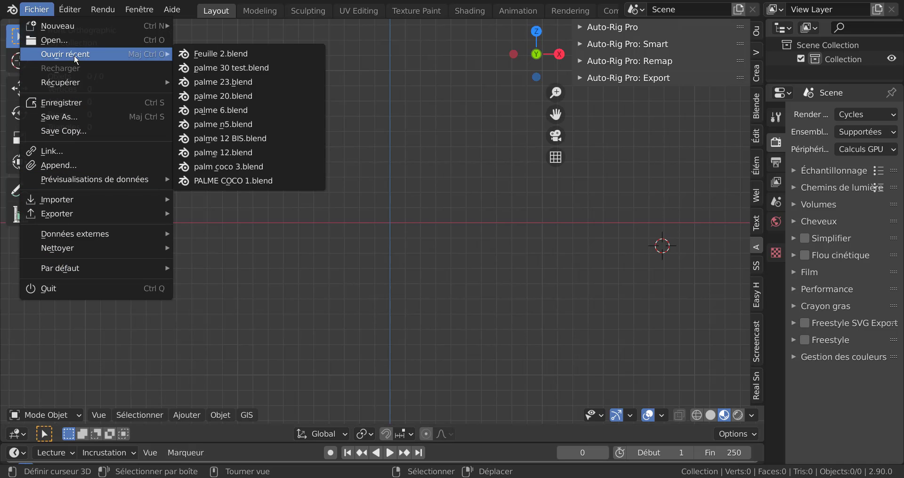
pyautogui.moveTo(69, 9)
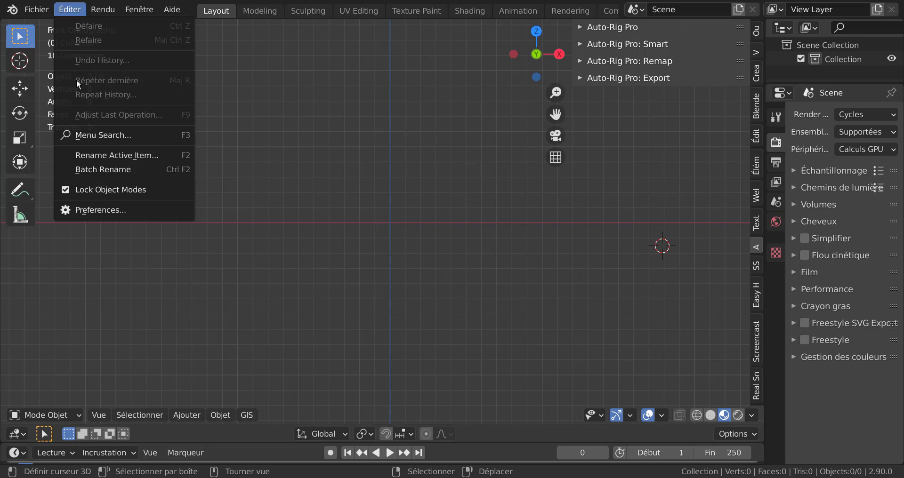
pyautogui.click(94, 208)
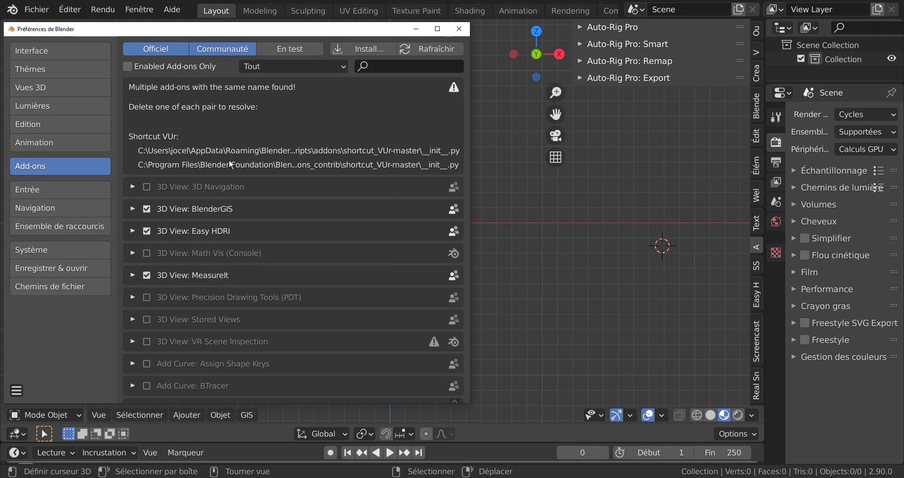
pyautogui.moveTo(290, 37); pyautogui.dragTo(401, 63)
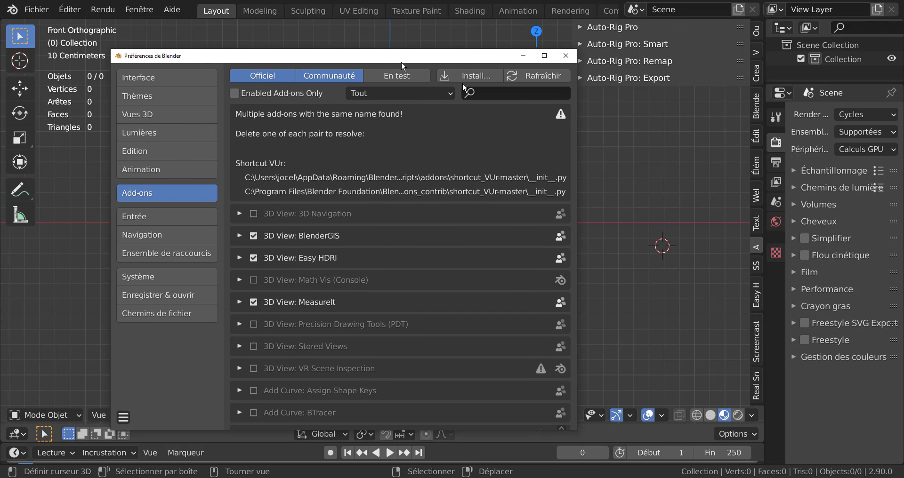
# Step: Search the add-ons for "bool" and disable Object: Bool Tool
pyautogui.click(490, 93)
pyautogui.write('bool')
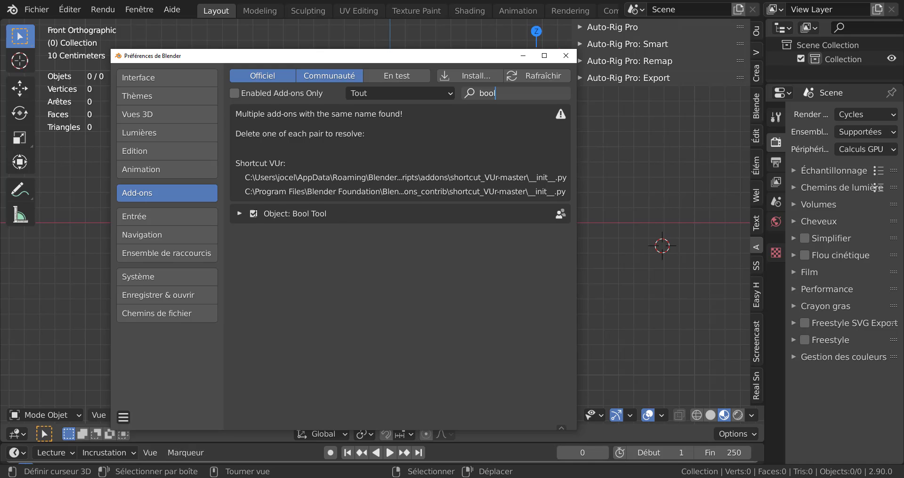
pyautogui.click(254, 214)
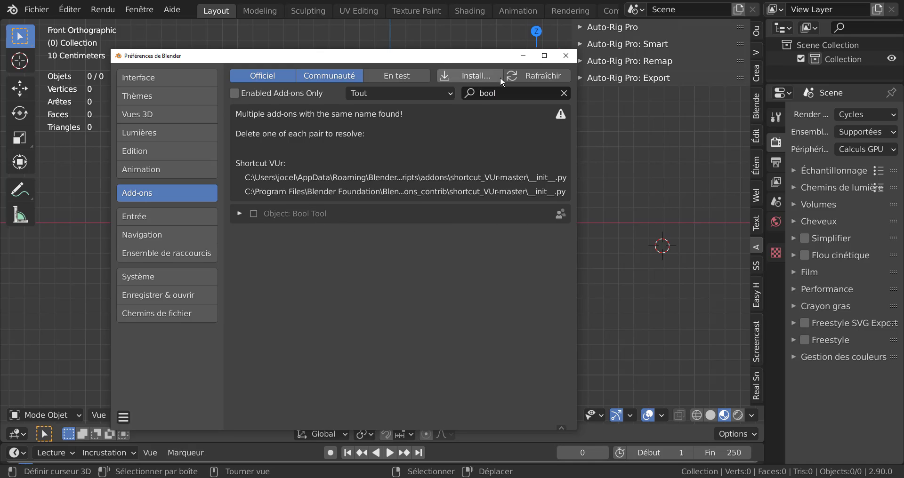
pyautogui.click(524, 56)
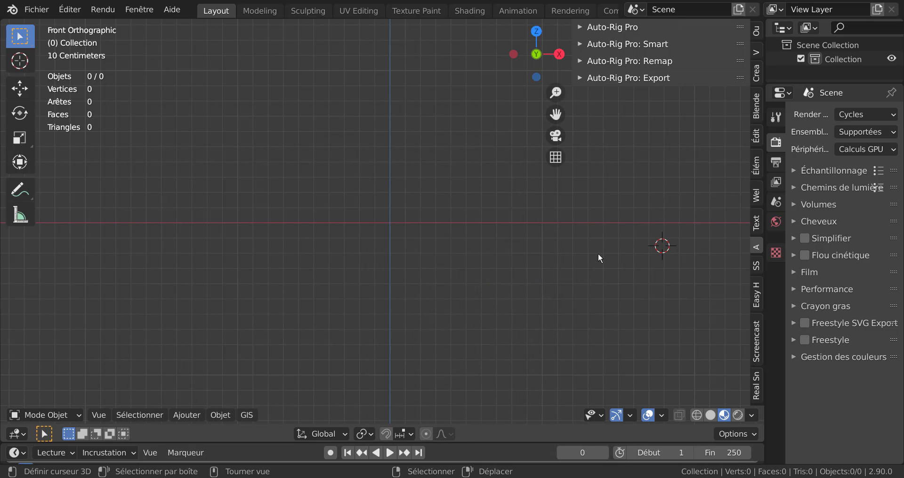
# Step: Add a cube mesh and move it about 3.45 m in the negative X direction
pyautogui.press('n')
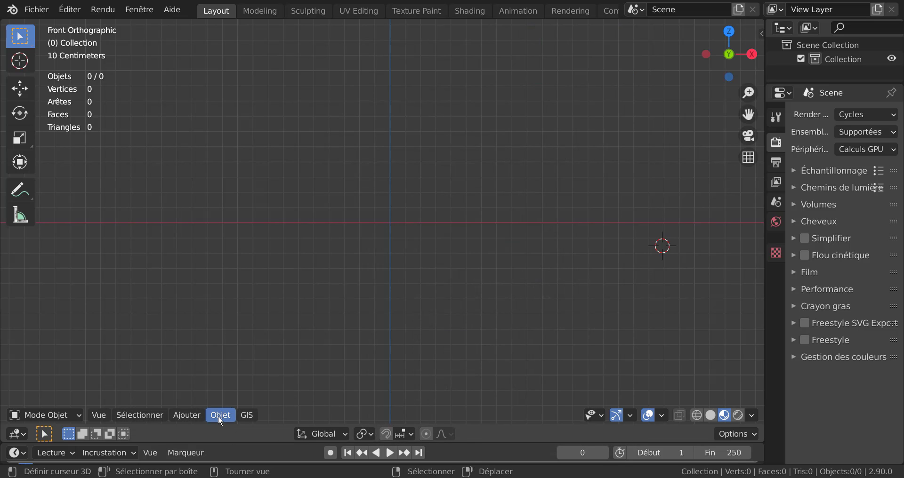
pyautogui.click(220, 418)
pyautogui.moveTo(187, 415)
pyautogui.moveTo(207, 399)
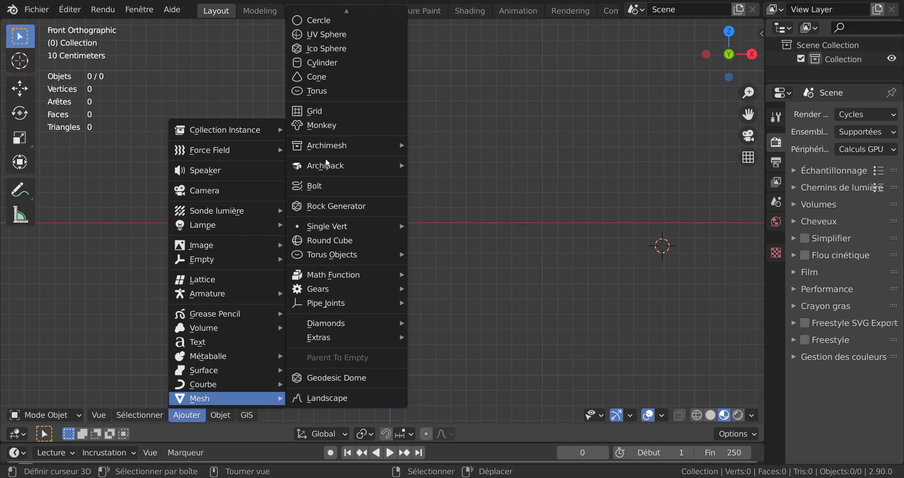
pyautogui.scroll(2, 324, 23)
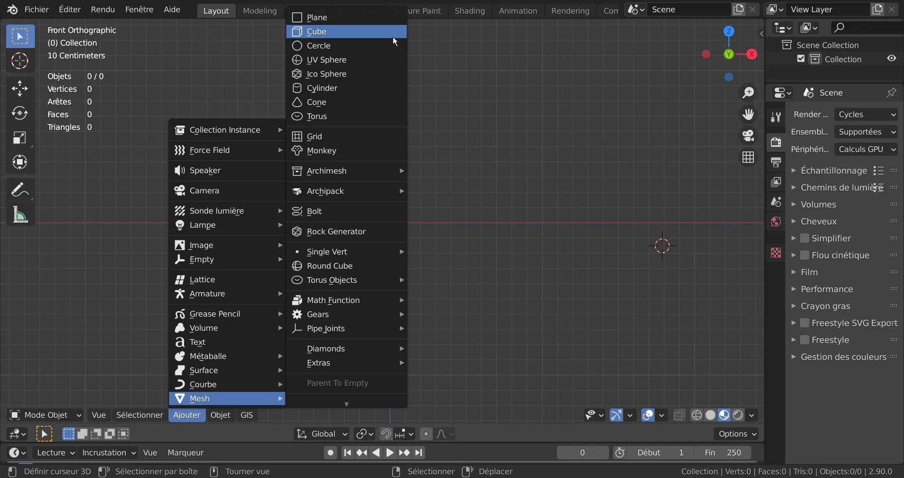
pyautogui.click(393, 36)
pyautogui.scroll(-4, 604, 257)
pyautogui.press('g')
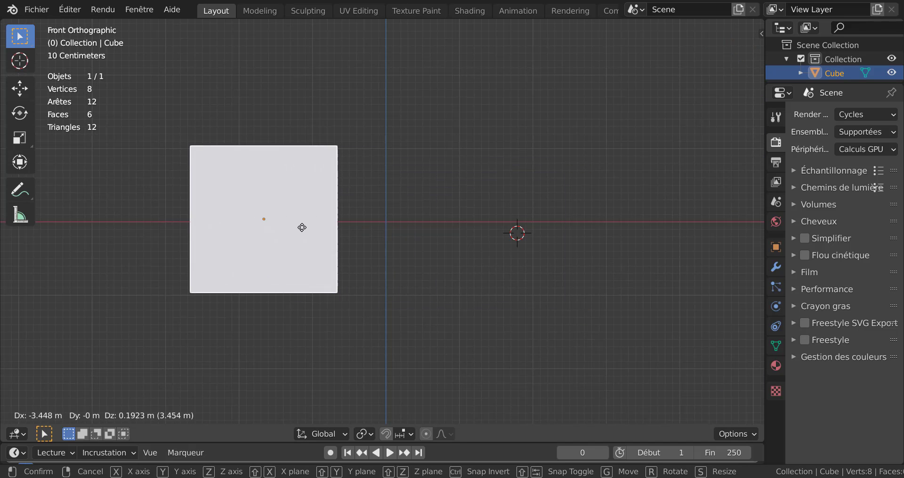
pyautogui.click(302, 227)
# Step: Add a cylinder mesh and scale it down to about half its size
pyautogui.click(186, 417)
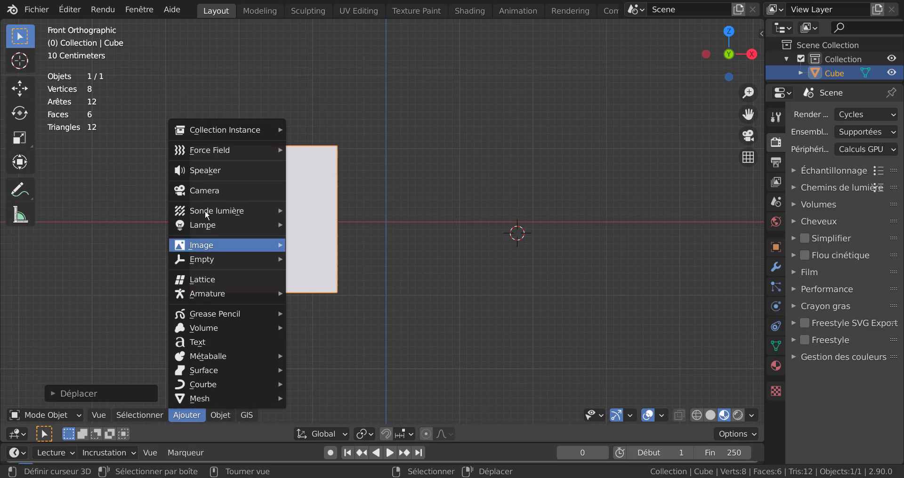
pyautogui.moveTo(189, 405)
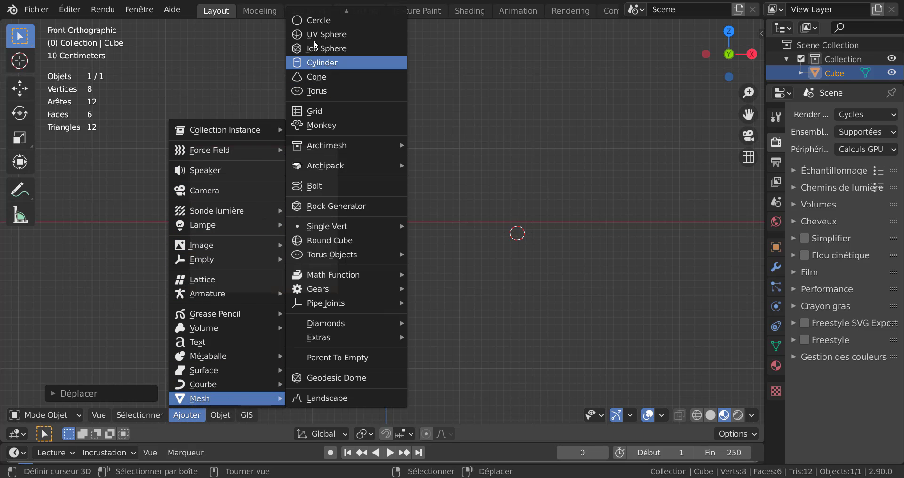
pyautogui.click(322, 62)
pyautogui.scroll(-3, 490, 226)
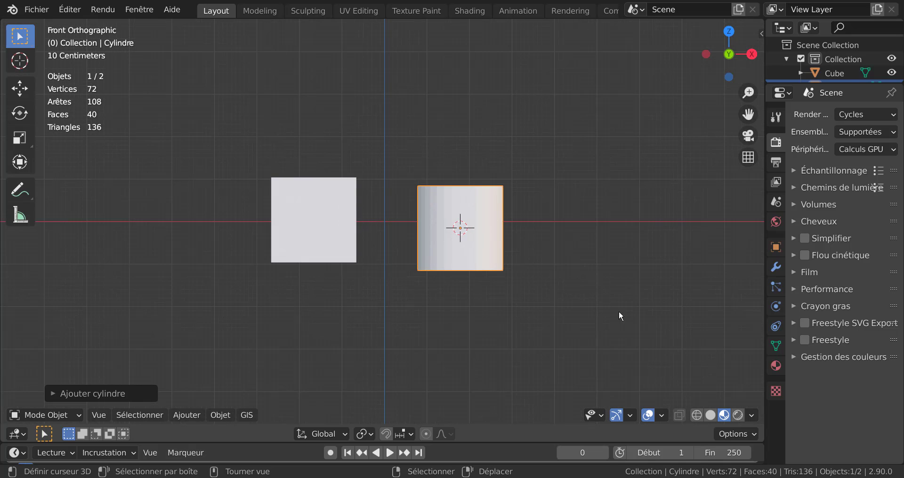
pyautogui.press('s')
pyautogui.click(505, 302)
# Step: Move the cylinder so that it overlaps the cube's upper edge and protrudes above the top face
pyautogui.press('g')
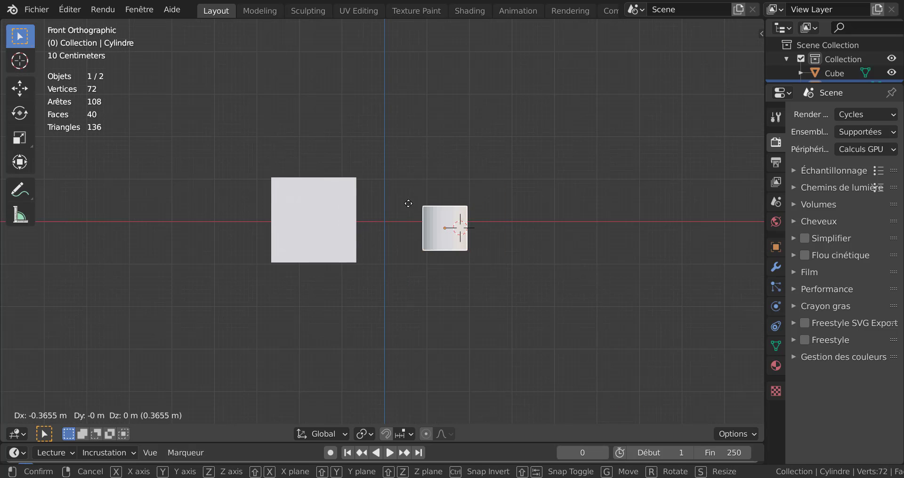
pyautogui.click(408, 216)
pyautogui.moveTo(408, 216)
pyautogui.mouseDown(button='middle')
pyautogui.moveTo(400, 320)
pyautogui.moveTo(404, 225)
pyautogui.mouseUp(button='middle')
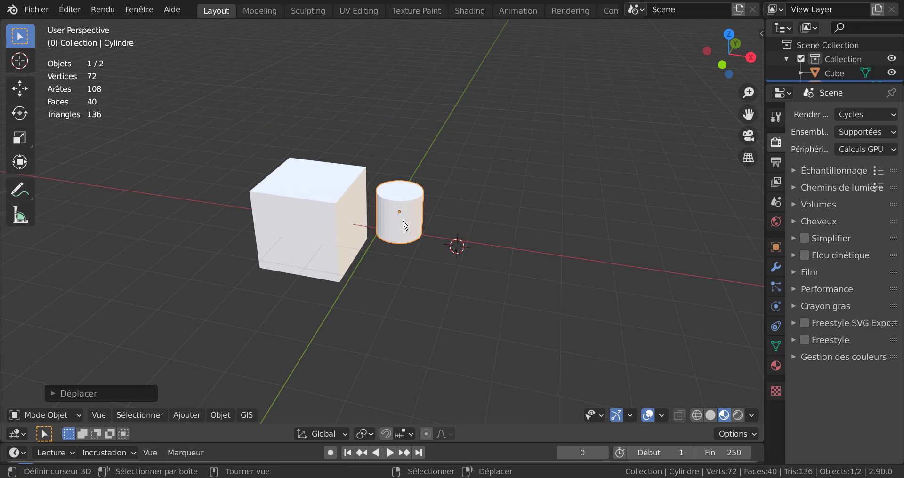
pyautogui.press('g')
pyautogui.click(351, 203)
pyautogui.moveTo(352, 203); pyautogui.dragTo(345, 258, button='middle')
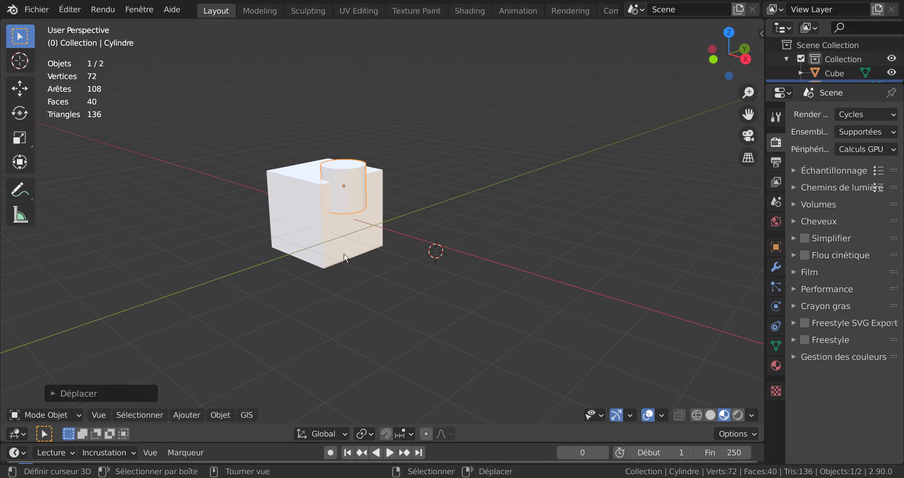
pyautogui.scroll(5, 345, 257)
pyautogui.moveTo(382, 237); pyautogui.dragTo(492, 268, button='middle')
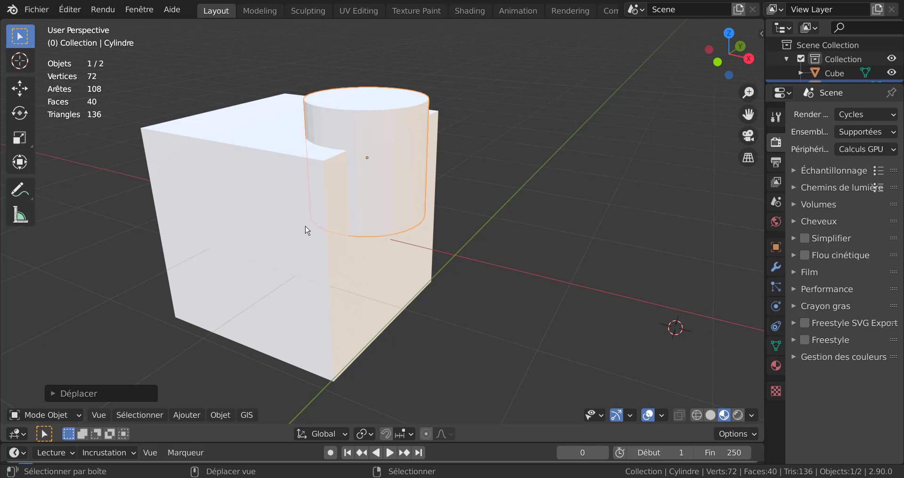
# Step: Add the cube to the selection as the active object and enable the Object: Bool Tool add-on
pyautogui.keyDown('shift'); pyautogui.click(269, 251); pyautogui.keyUp('shift')
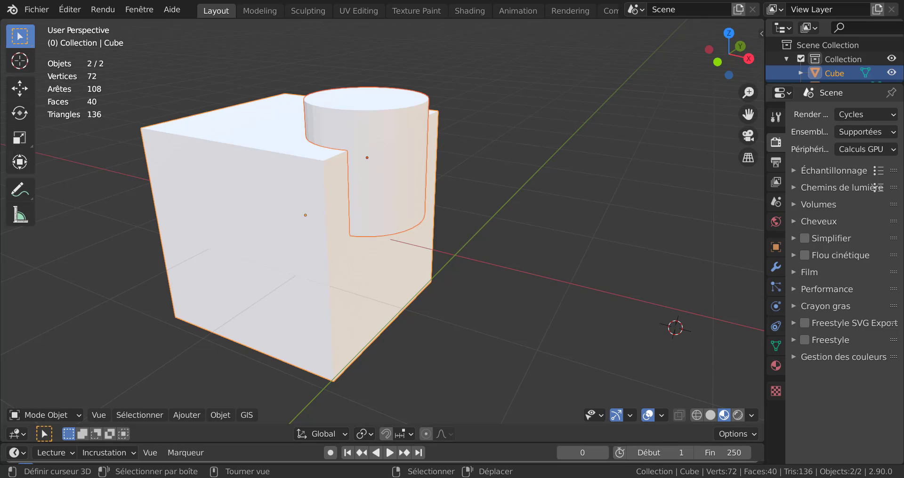
pyautogui.moveTo(704, 475)
pyautogui.click(760, 443)
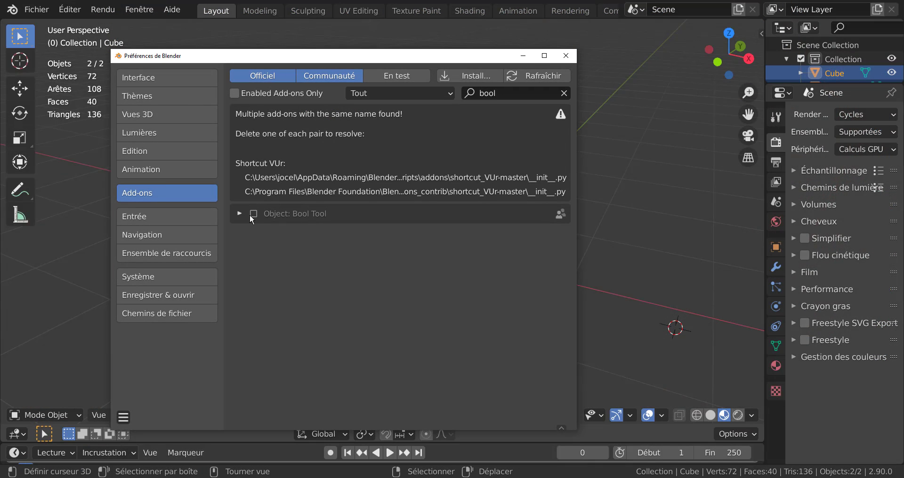
pyautogui.click(253, 214)
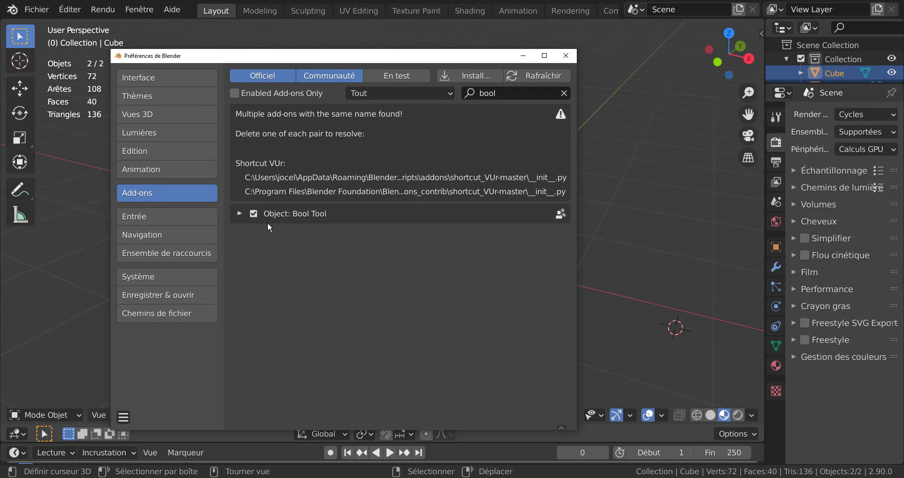
pyautogui.click(641, 106)
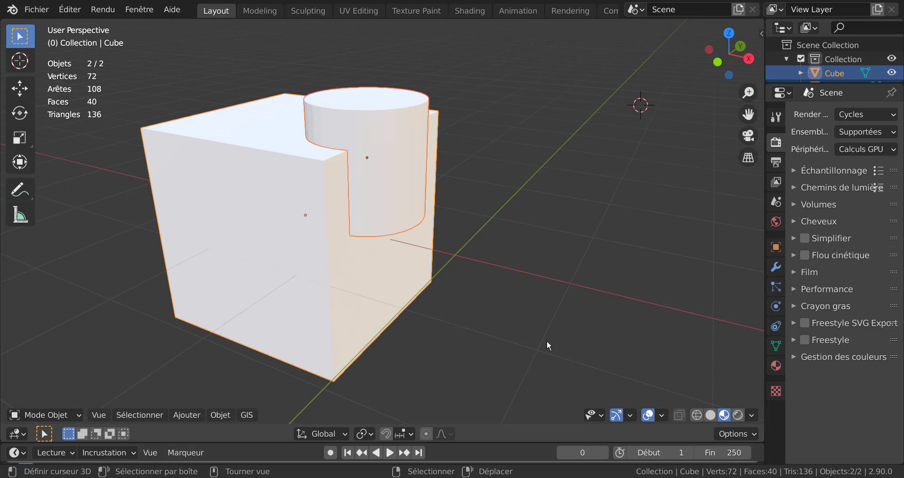
# Step: Try a Bool Tool difference that subtracts the cylinder from the cube, inspect the cut and undo it
pyautogui.press('ctrl+KP_Subtract')
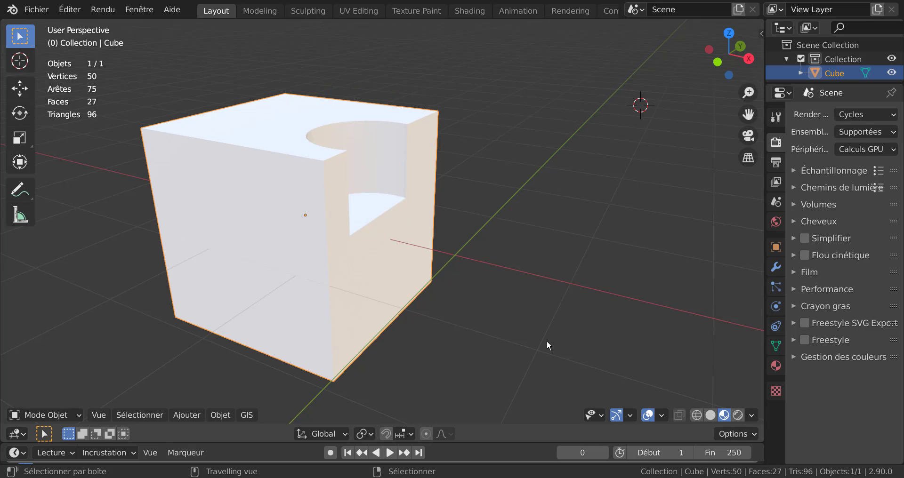
pyautogui.press('g')
pyautogui.rightClick(336, 267)
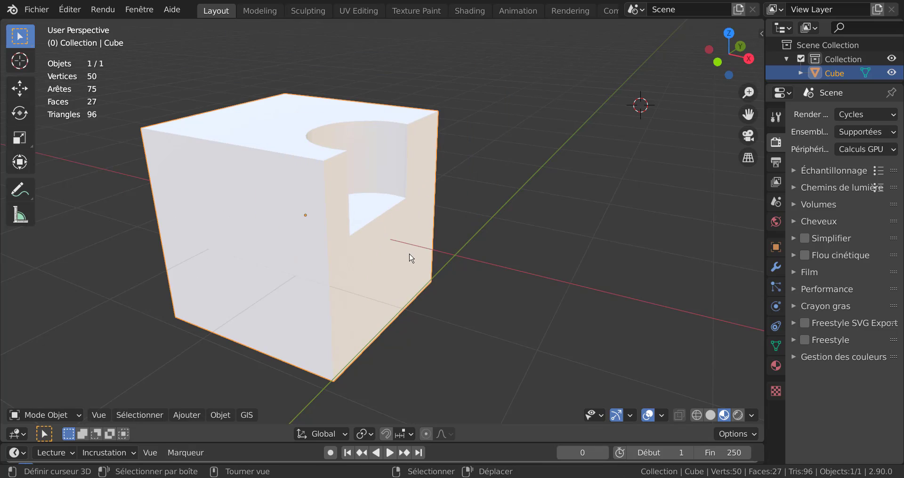
pyautogui.moveTo(409, 256); pyautogui.dragTo(222, 337, button='middle')
pyautogui.moveTo(292, 307); pyautogui.dragTo(357, 300, button='middle')
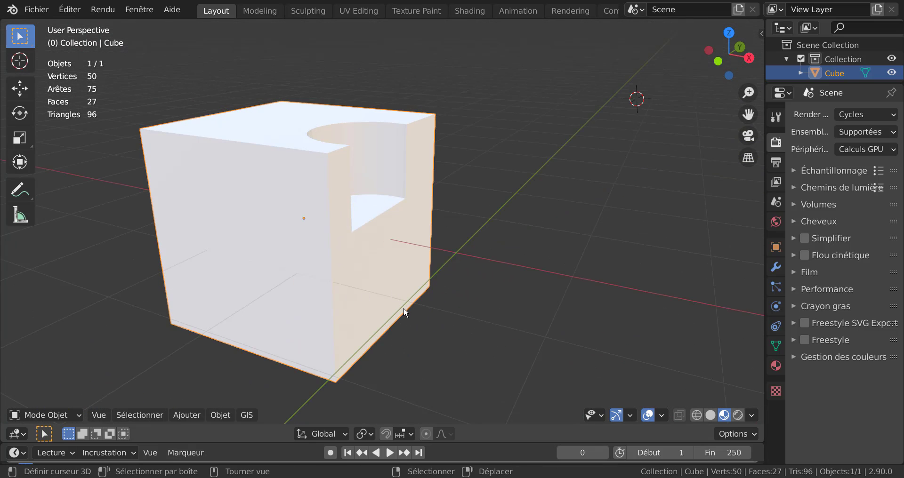
pyautogui.hotkey('alt', 'h')
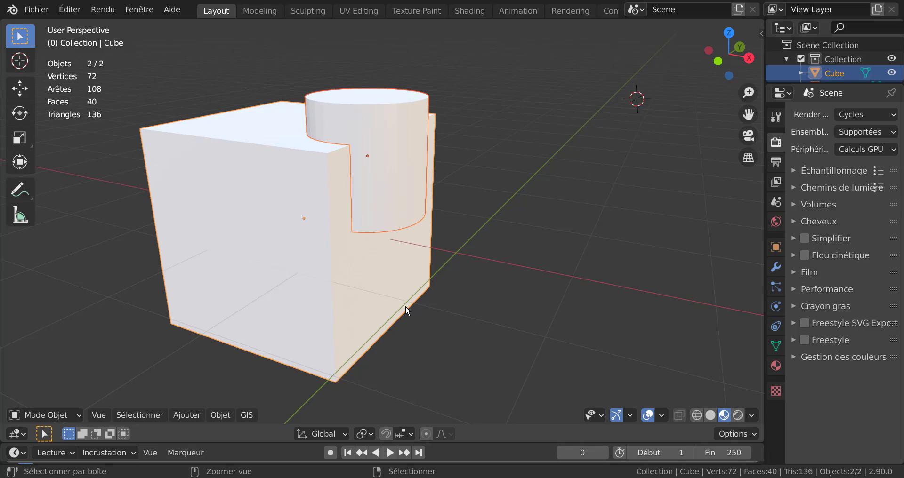
# Step: Merge the cylinder and the cube into one mesh with a Bool Tool union
pyautogui.press('shift')
pyautogui.hotkey('ctrl', 'j')
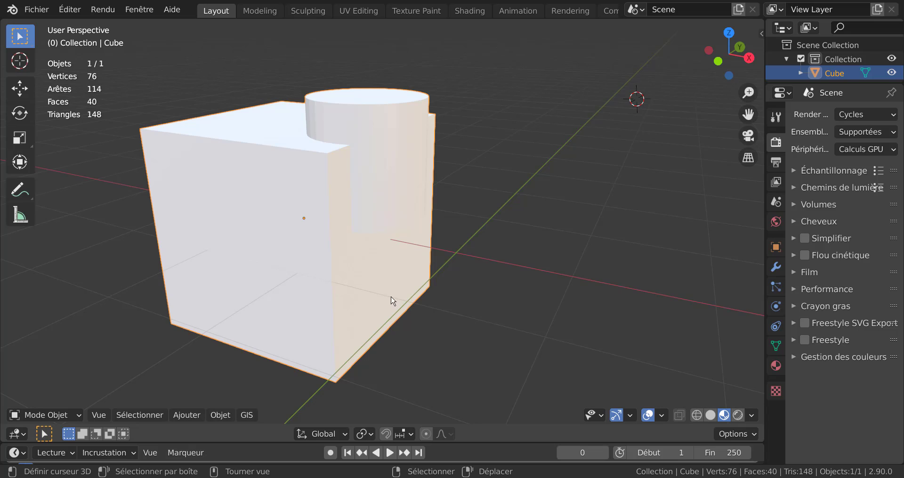
pyautogui.moveTo(393, 301); pyautogui.dragTo(318, 206, button='middle')
# Step: Enter Edit Mode and test-move the cube's upper corner vertex, cancelling the move
pyautogui.press('Tab')
pyautogui.click(291, 136)
pyautogui.press('g')
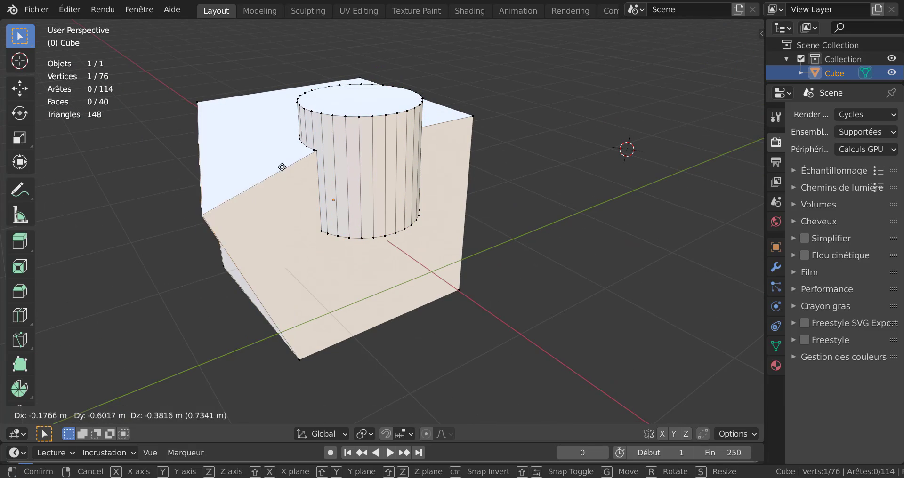
pyautogui.rightClick(282, 167)
pyautogui.moveTo(282, 167); pyautogui.dragTo(232, 264, button='middle')
pyautogui.scroll(5, 330, 254)
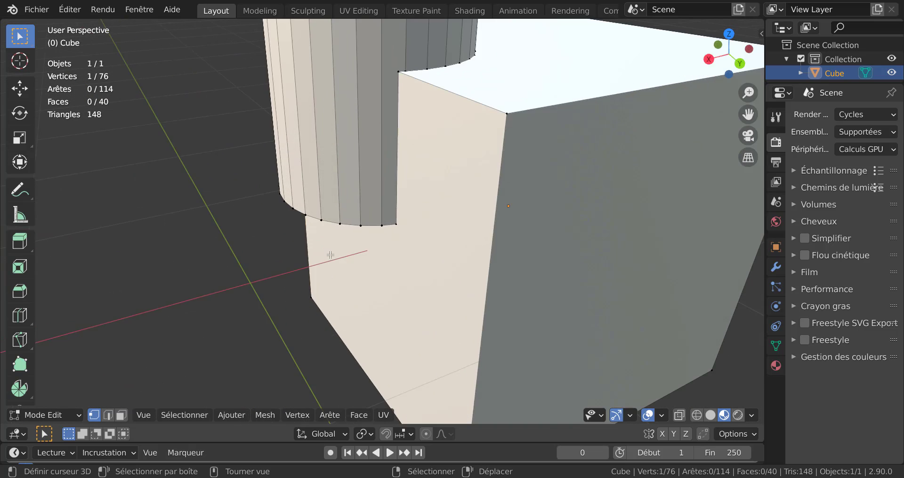
pyautogui.moveTo(330, 254); pyautogui.dragTo(398, 180, button='middle')
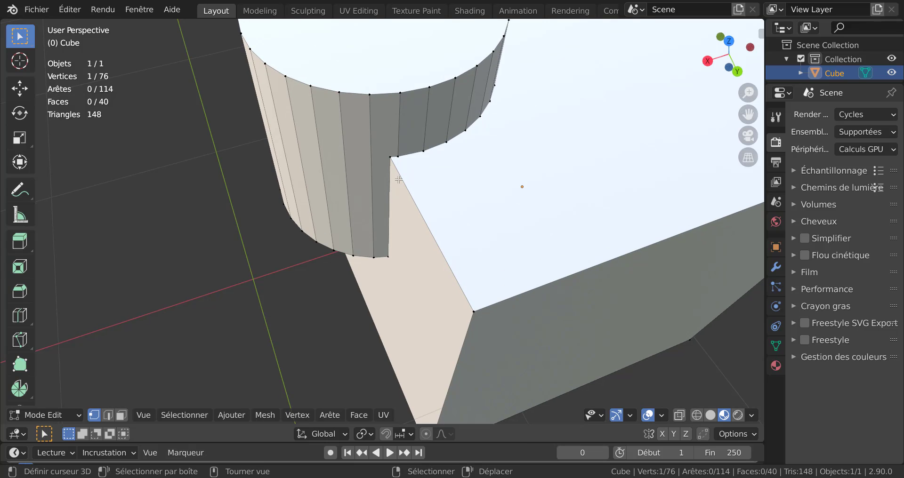
# Step: Test-move vertices along the seam between the cylinder and the cube's top face, cancelling each move
pyautogui.rightClick(419, 157)
pyautogui.press('g')
pyautogui.rightClick(460, 108)
pyautogui.moveTo(439, 205); pyautogui.dragTo(395, 161, button='middle')
pyautogui.press('g')
pyautogui.rightClick(485, 143)
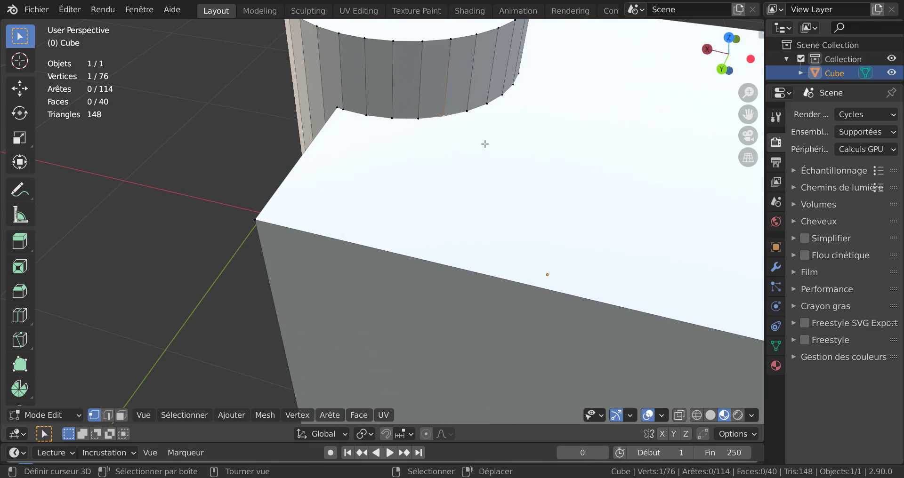
pyautogui.moveTo(485, 144); pyautogui.dragTo(573, 208, button='middle')
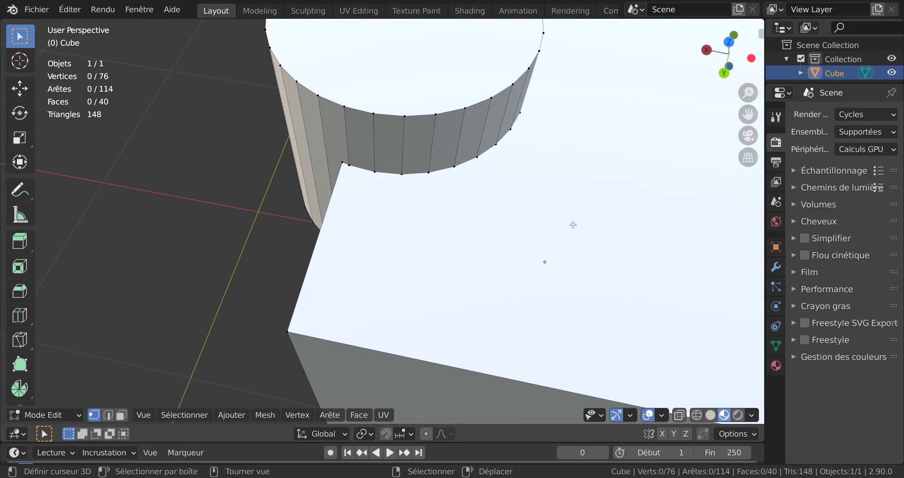
# Step: Switch to face selection and select the top face of the cube
pyautogui.scroll(-4, 533, 227)
pyautogui.click(121, 415)
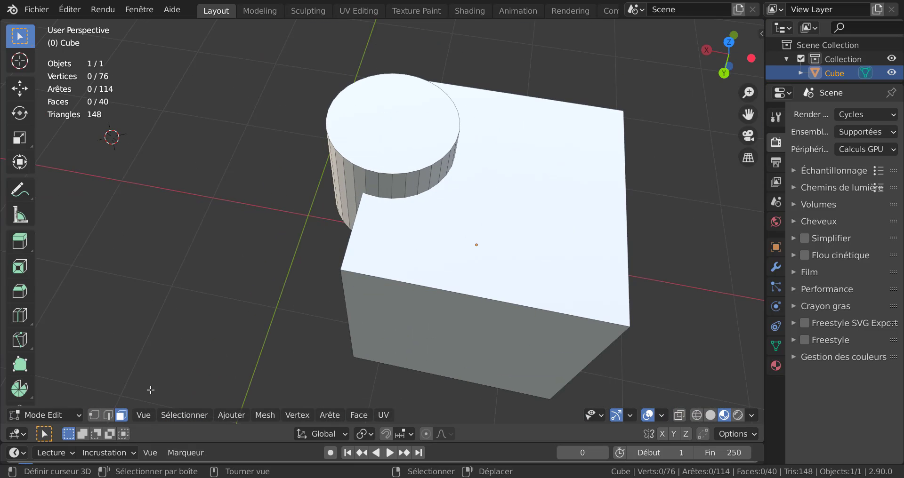
pyautogui.click(497, 204)
pyautogui.moveTo(518, 270); pyautogui.dragTo(485, 225, button='middle')
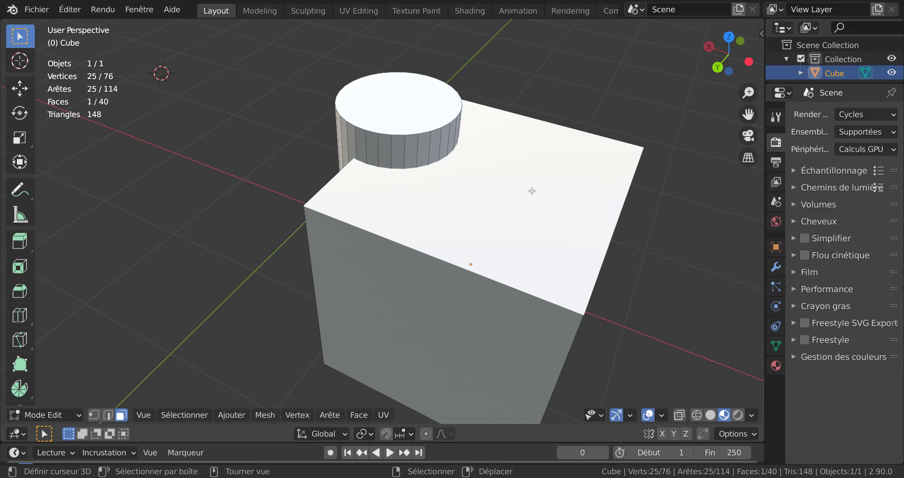
# Step: Add five evenly spaced loop cuts across the cube's top and side faces
pyautogui.hotkey('ctrl', 'r')
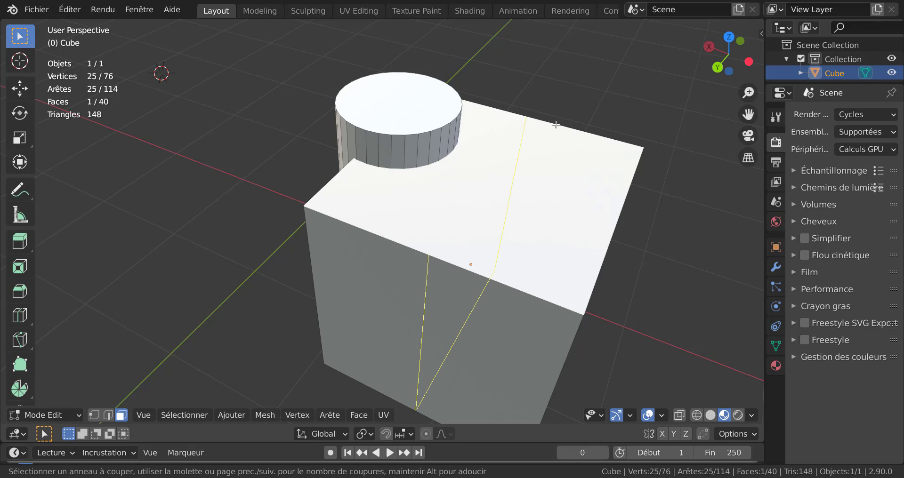
pyautogui.scroll(4, 587, 130)
pyautogui.click(575, 147)
pyautogui.rightClick(575, 147)
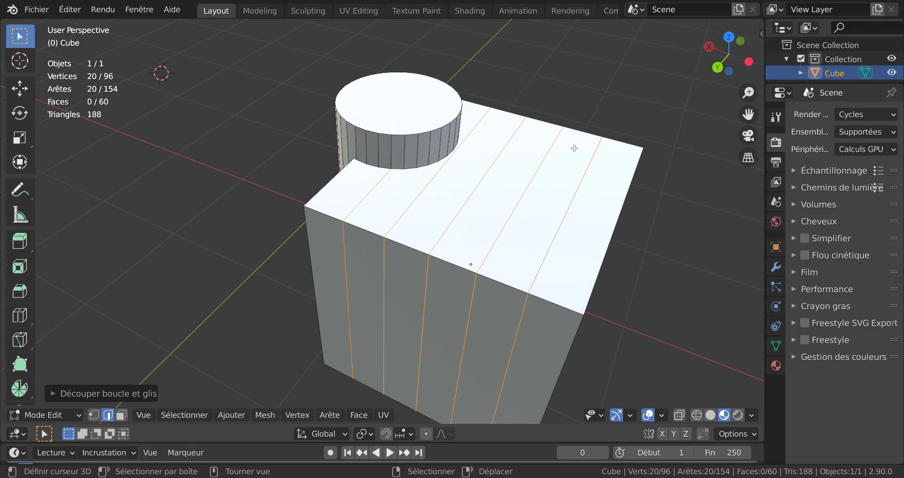
pyautogui.moveTo(499, 212); pyautogui.dragTo(553, 203, button='middle')
pyautogui.scroll(3, 437, 187)
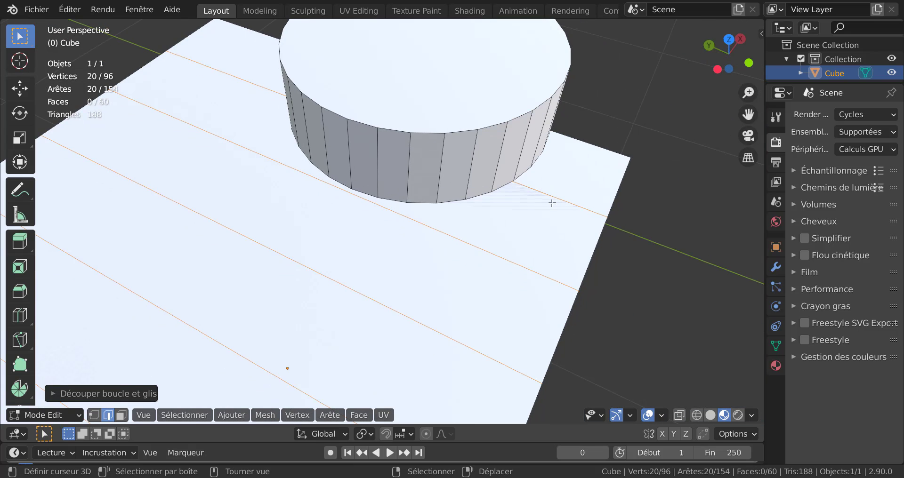
# Step: Select a cut edge beside the cylinder and test moving and scaling it, cancelling each transform
pyautogui.click(538, 190)
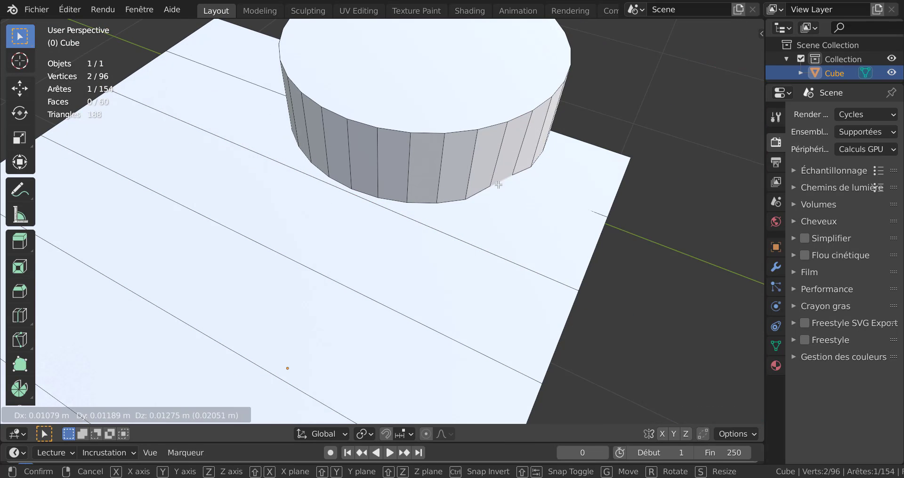
pyautogui.moveTo(358, 227); pyautogui.dragTo(643, 208, button='middle')
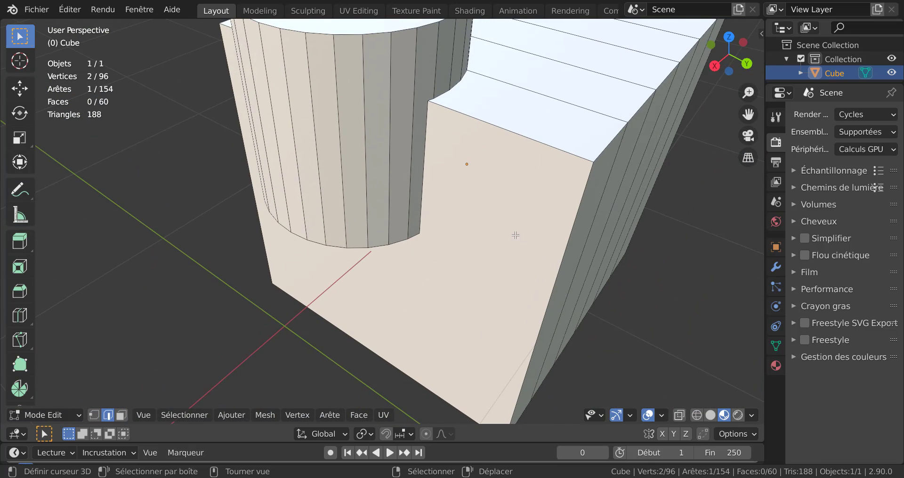
pyautogui.moveTo(516, 236); pyautogui.dragTo(518, 275, button='middle')
pyautogui.press('g')
pyautogui.rightClick(488, 118)
pyautogui.press('s')
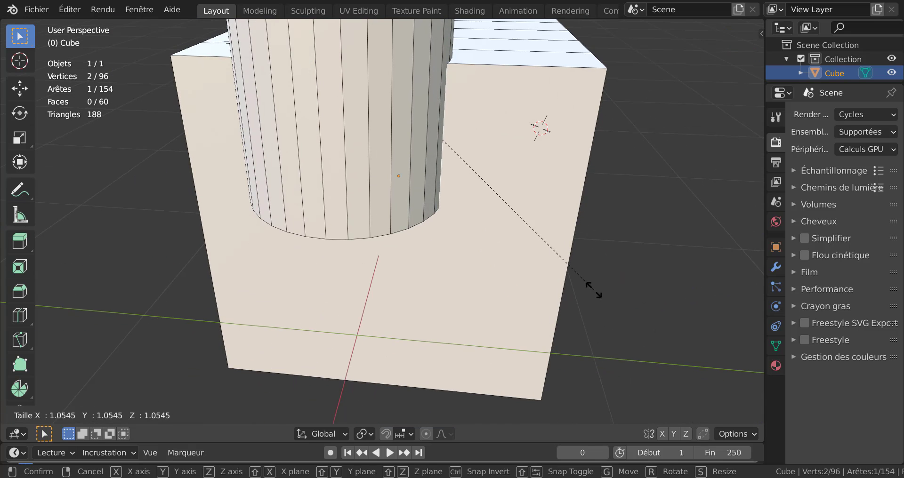
pyautogui.rightClick(593, 290)
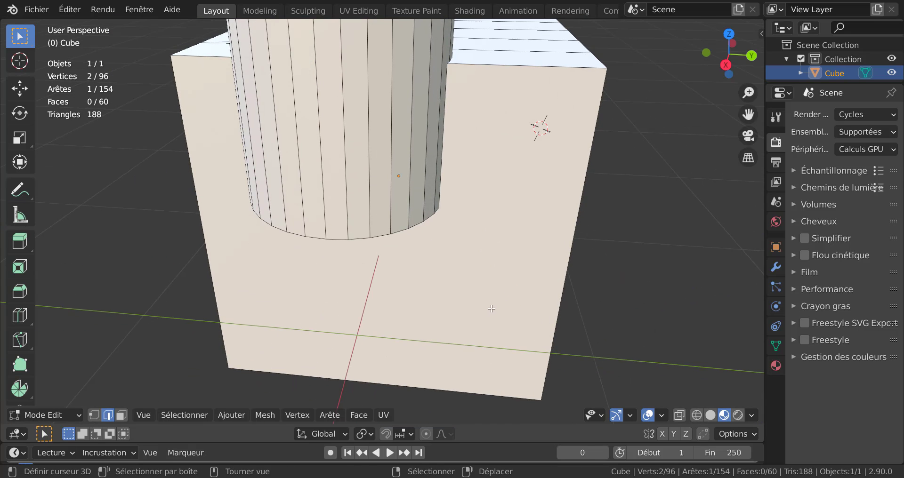
# Step: Undo the loop cuts and return to Object Mode
pyautogui.hotkey('ctrl', 'x')
pyautogui.press('1')
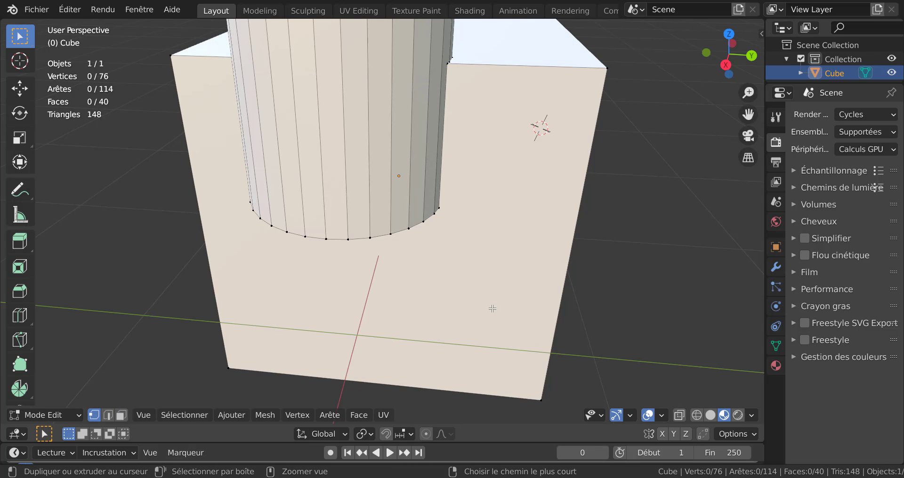
pyautogui.press('Tab')
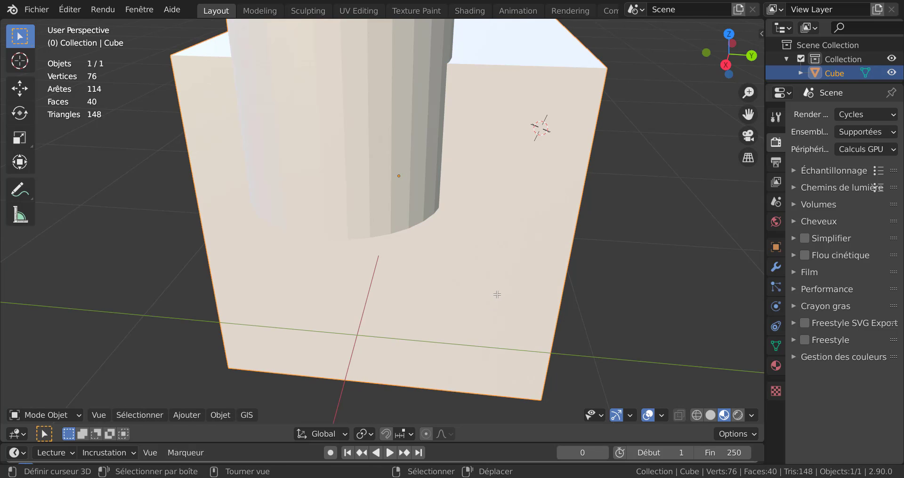
pyautogui.scroll(-4, 493, 309)
pyautogui.moveTo(492, 308); pyautogui.dragTo(546, 293, button='middle')
# Step: Undo the union and the cylinder's placement, and select the separate cylinder
pyautogui.hotkey('ctrl', 'z')
pyautogui.hotkey('ctrl', 'z')
pyautogui.hotkey('ctrl', 'z')
pyautogui.hotkey('ctrl', 'z')
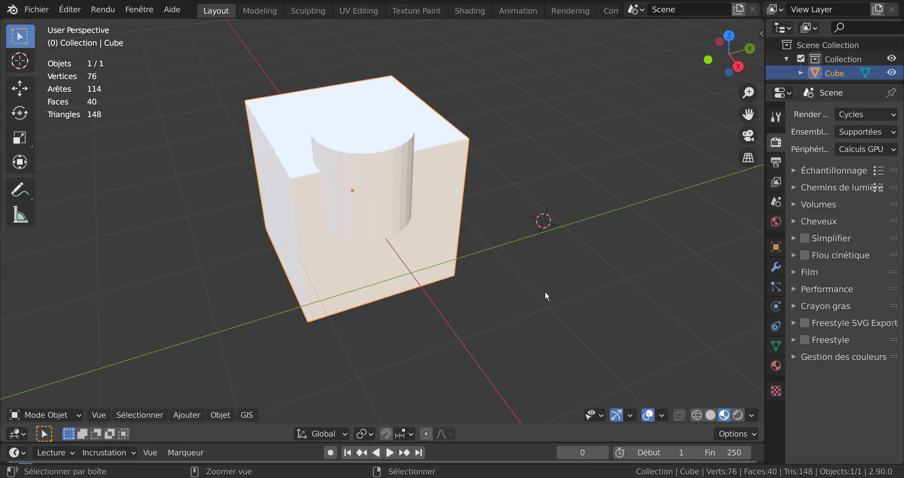
pyautogui.moveTo(485, 284); pyautogui.dragTo(535, 207, button='middle')
pyautogui.click(443, 306)
pyautogui.click(500, 225)
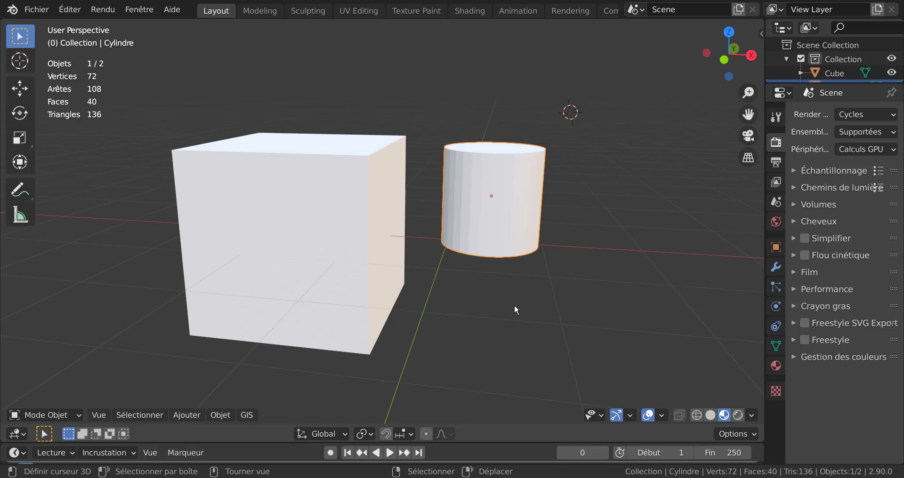
# Step: Move the cylinder onto the cube's upper corner so that it partly overlaps the cube
pyautogui.moveTo(514, 309); pyautogui.dragTo(476, 327, button='middle')
pyautogui.press('g')
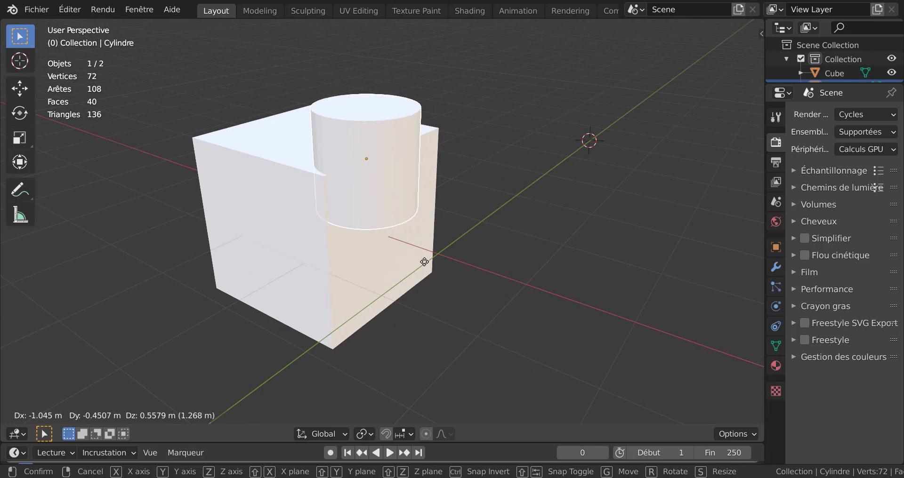
pyautogui.click(395, 280)
pyautogui.moveTo(395, 280); pyautogui.dragTo(530, 284, button='middle')
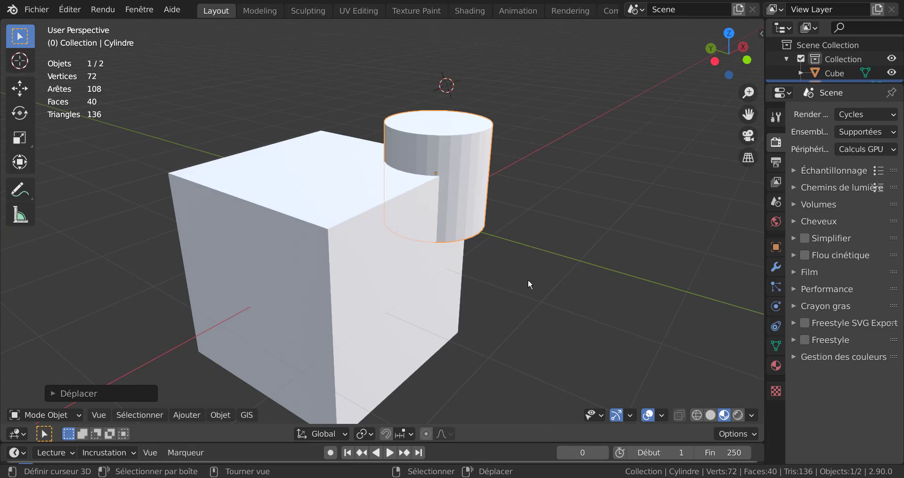
pyautogui.moveTo(478, 321); pyautogui.dragTo(438, 277, button='middle')
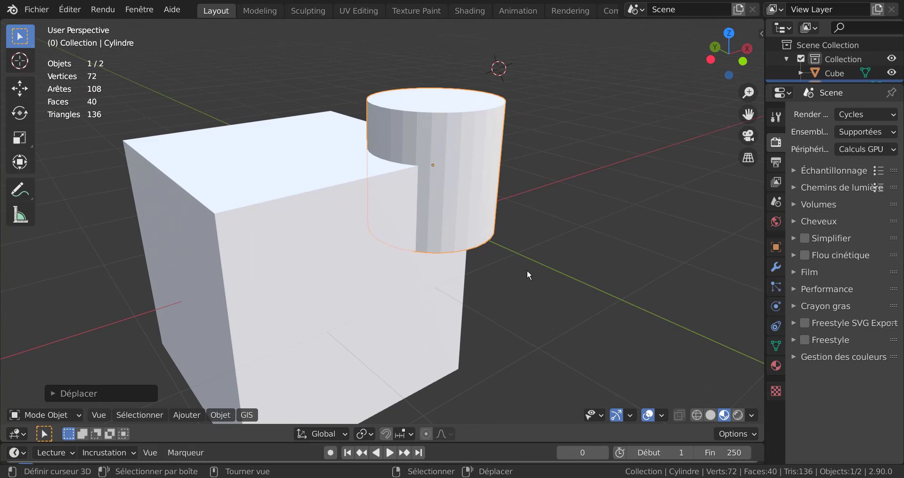
# Step: Add the cube to the selection and merge both objects with a Bool Tool union
pyautogui.keyDown('shift'); pyautogui.click(307, 317); pyautogui.keyUp('shift')
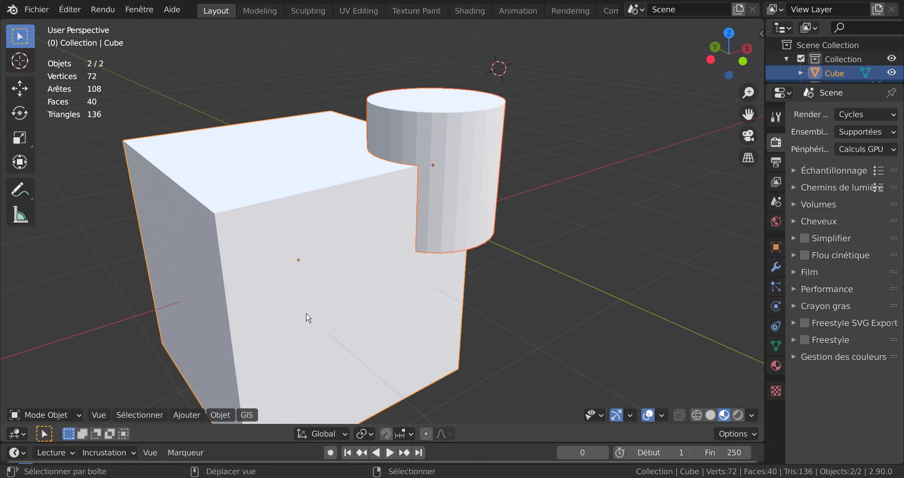
pyautogui.moveTo(628, 329); pyautogui.dragTo(626, 352, button='middle')
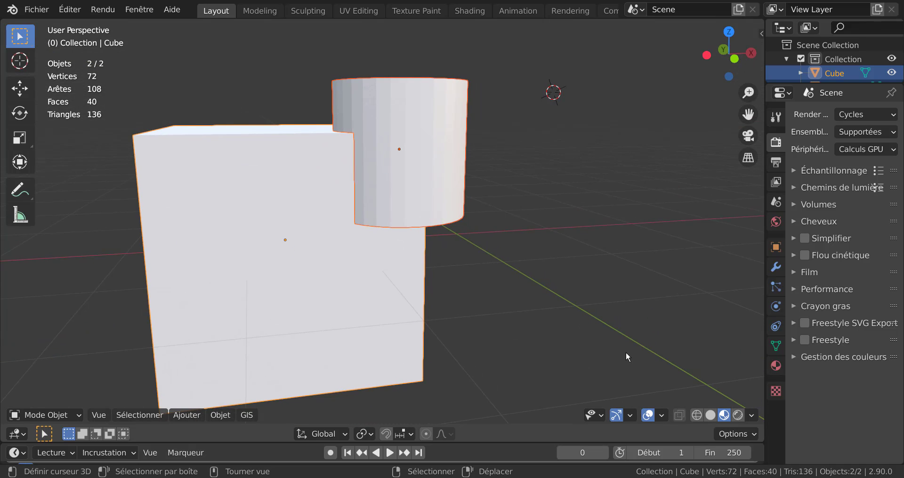
pyautogui.hotkey('ctrl', 'j')
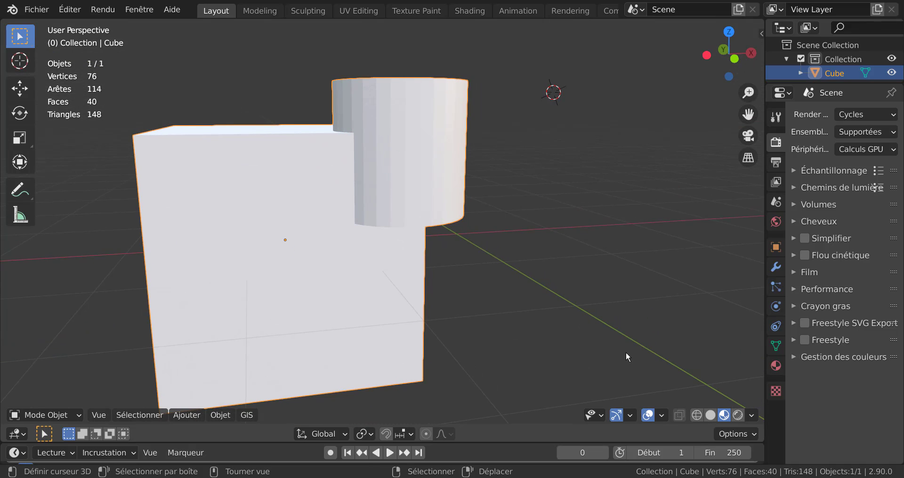
pyautogui.click(626, 352)
# Step: Enter Edit Mode on the merged object and select a single vertex of the cylinder part
pyautogui.press('Tab')
pyautogui.moveTo(557, 203); pyautogui.dragTo(546, 257, button='middle')
pyautogui.scroll(3, 371, 284)
pyautogui.moveTo(371, 285); pyautogui.dragTo(405, 277, button='middle')
pyautogui.moveTo(348, 234); pyautogui.dragTo(365, 175, button='right')
pyautogui.scroll(4, 398, 285)
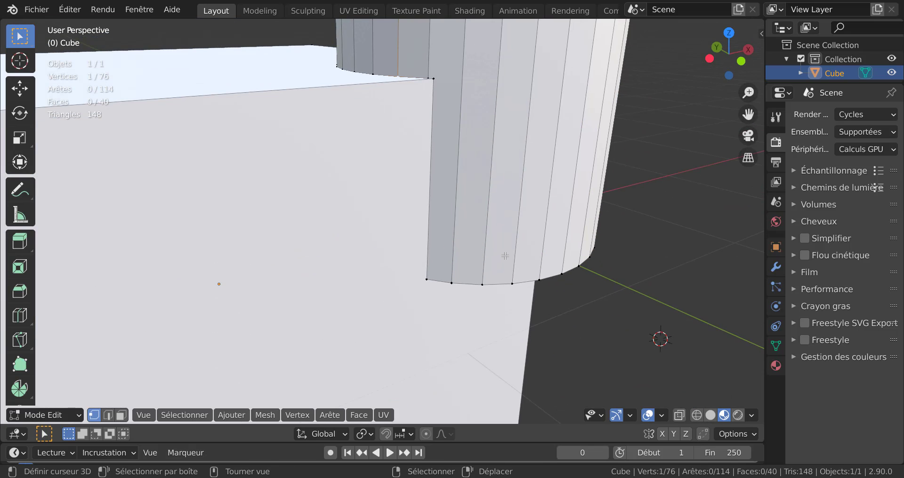
# Step: Select all linked geometry and test-move it, cancelling the move, and examine how the cylinder joins the cube
pyautogui.hotkey('ctrl', 'l')
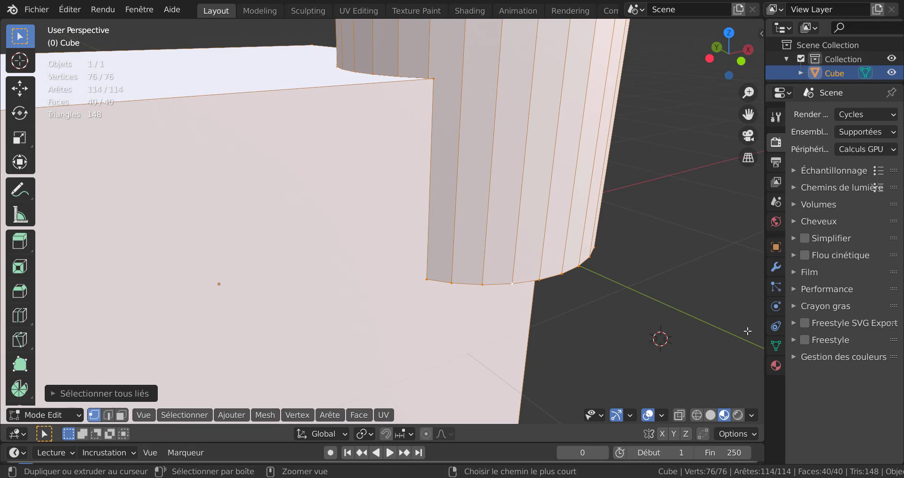
pyautogui.scroll(-5, 664, 304)
pyautogui.press('g')
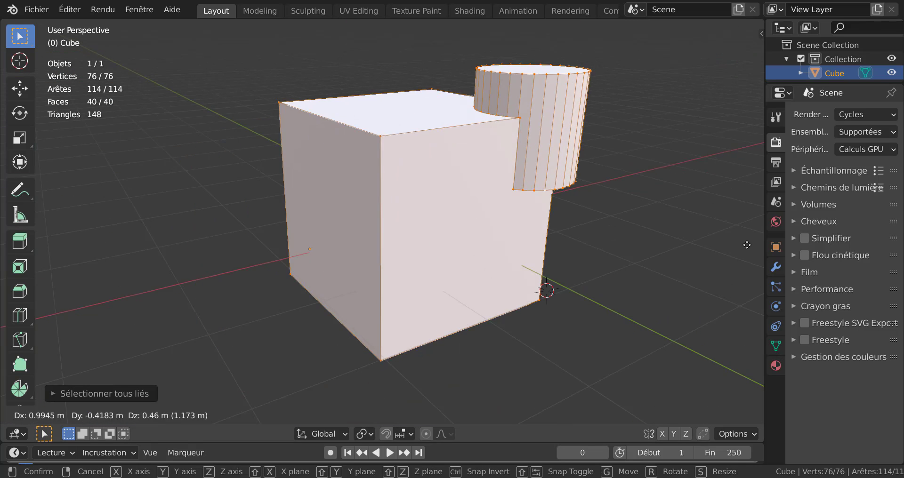
pyautogui.rightClick(579, 304)
pyautogui.moveTo(579, 304); pyautogui.dragTo(471, 212, button='middle')
pyautogui.scroll(5, 360, 214)
pyautogui.moveTo(395, 202); pyautogui.dragTo(374, 271, button='middle')
pyautogui.scroll(-5, 454, 275)
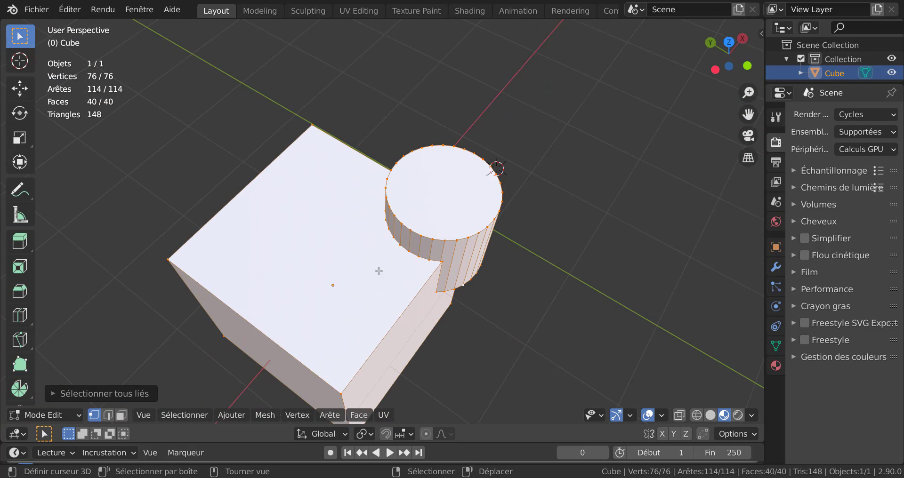
# Step: Clear the selection, switch to face selection and select the cube's top face
pyautogui.click(360, 274)
pyautogui.click(121, 415)
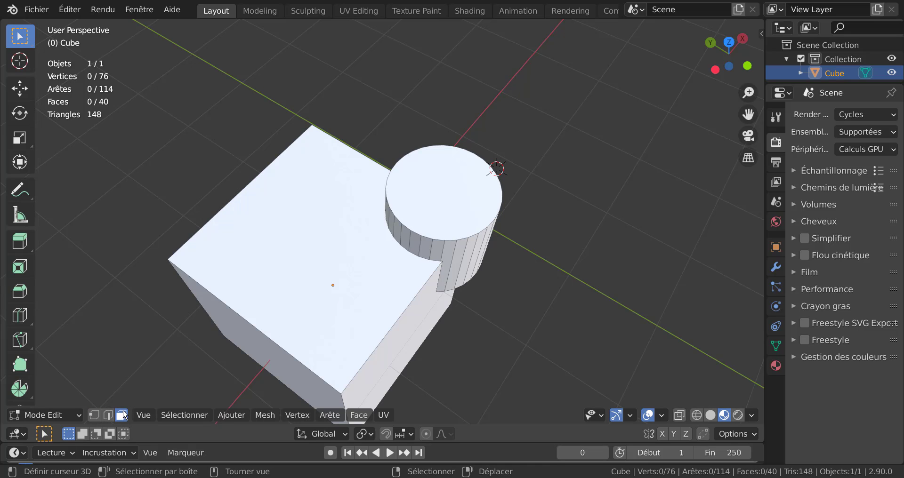
pyautogui.click(315, 258)
pyautogui.moveTo(318, 256); pyautogui.dragTo(544, 254, button='middle')
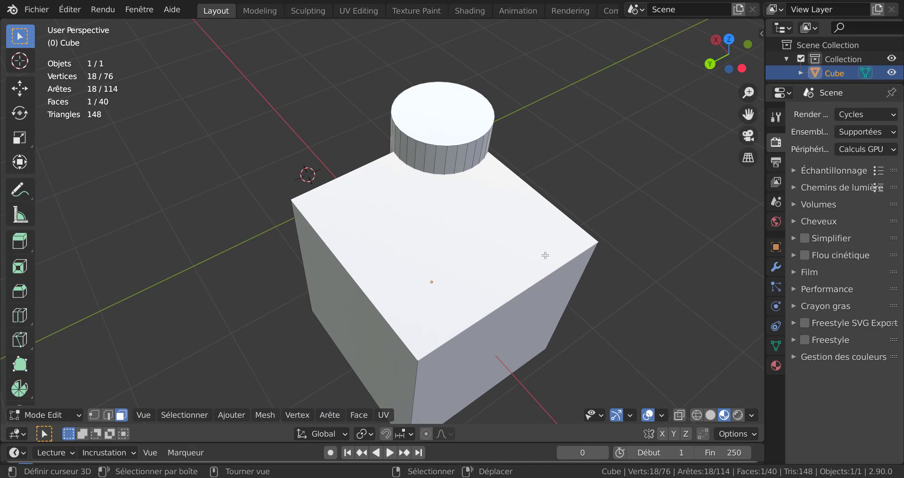
# Step: Add nine evenly spaced loop cuts to the cube's side face opposite the cylinder
pyautogui.hotkey('ctrl', 'r')
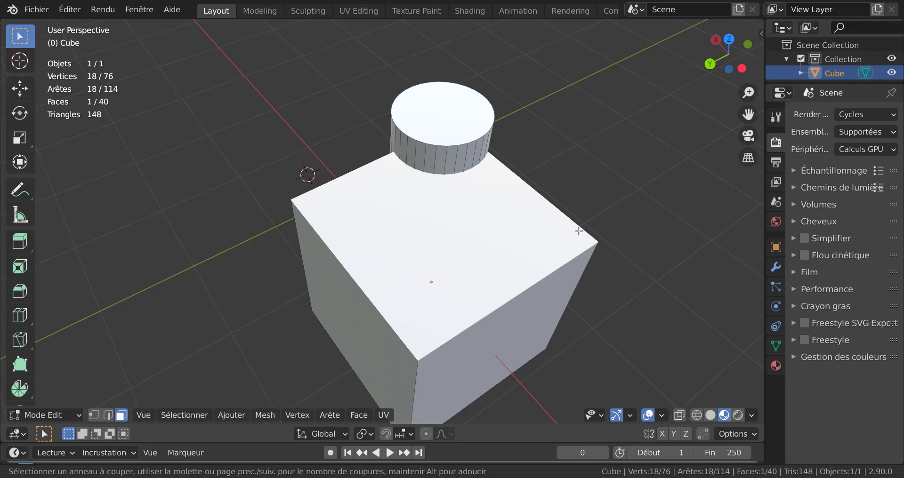
pyautogui.scroll(7, 567, 221)
pyautogui.scroll(-2, 359, 303)
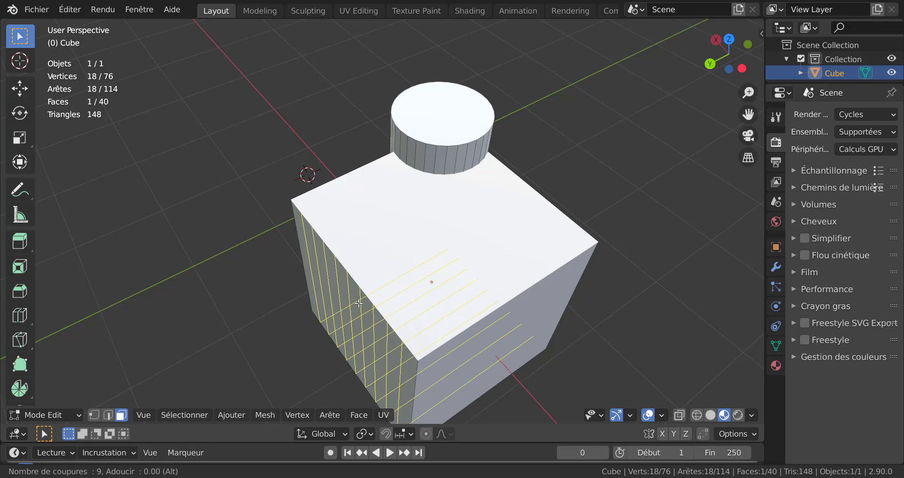
pyautogui.click(359, 304)
pyautogui.rightClick(368, 303)
# Step: Check the cut mesh in Object Mode, return to Edit Mode and set the viewport shading to solid
pyautogui.moveTo(435, 276); pyautogui.dragTo(526, 250, button='middle')
pyautogui.press('Tab')
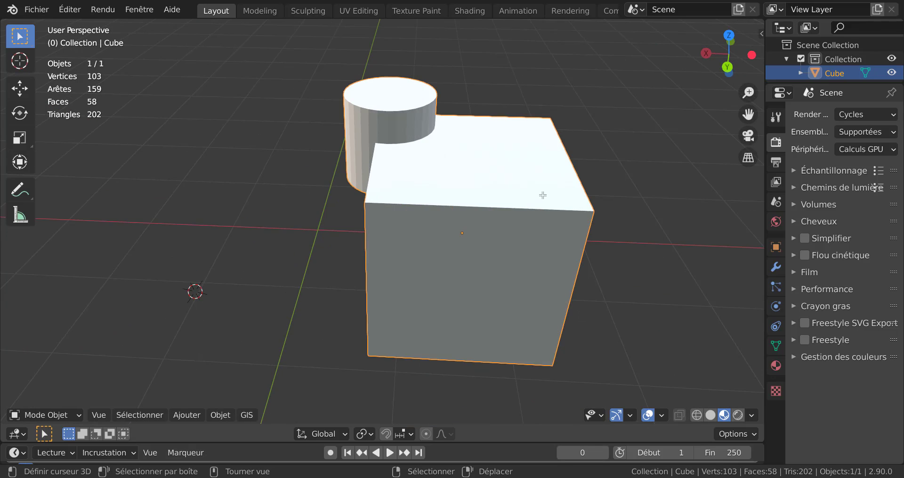
pyautogui.moveTo(541, 196); pyautogui.dragTo(434, 230, button='middle')
pyautogui.press('Tab')
pyautogui.scroll(3, 549, 325)
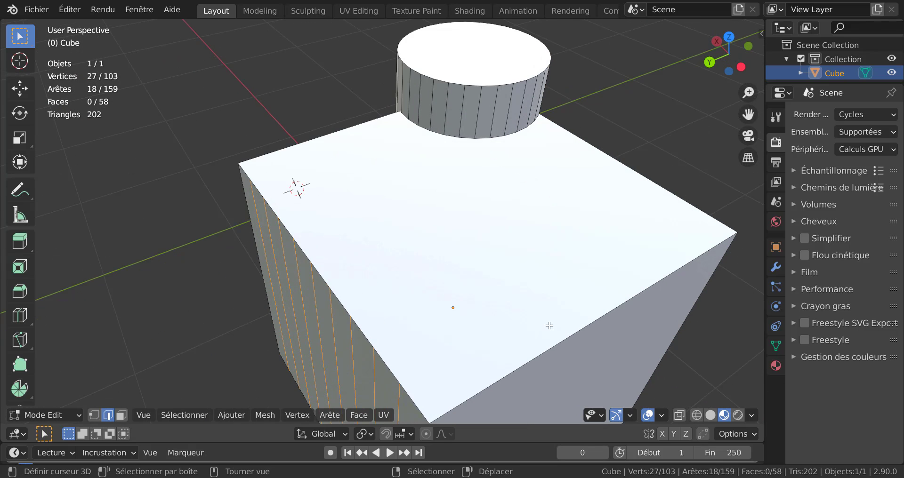
pyautogui.click(710, 415)
pyautogui.scroll(-4, 518, 320)
pyautogui.moveTo(518, 320)
pyautogui.mouseDown(button='middle')
pyautogui.moveTo(539, 334)
pyautogui.moveTo(524, 165)
pyautogui.moveTo(313, 298)
pyautogui.moveTo(334, 306)
pyautogui.moveTo(359, 278)
pyautogui.moveTo(235, 306)
pyautogui.moveTo(437, 197)
pyautogui.moveTo(501, 259)
pyautogui.moveTo(401, 329)
pyautogui.mouseUp(button='middle')
pyautogui.scroll(2, 401, 329)
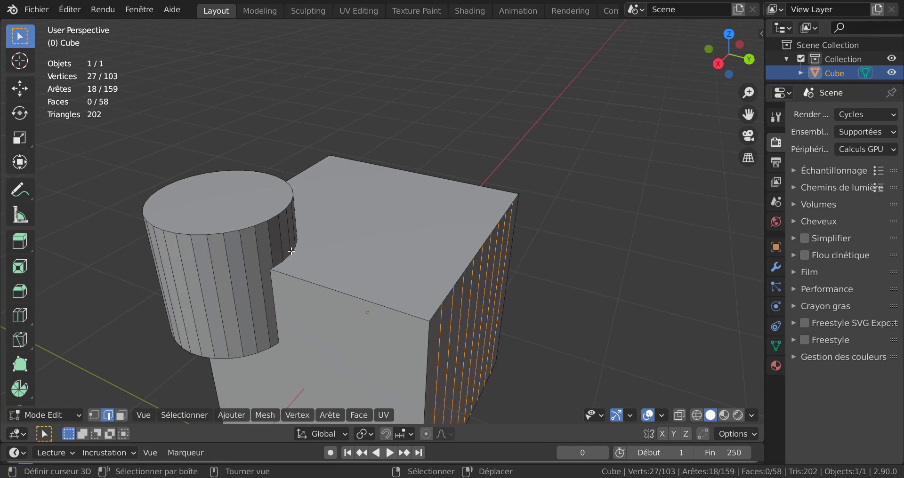
# Step: Test-move the edge where the cylinder meets the cube's top face, cancelling the move
pyautogui.click(291, 252)
pyautogui.press('g')
pyautogui.scroll(-3, 416, 245)
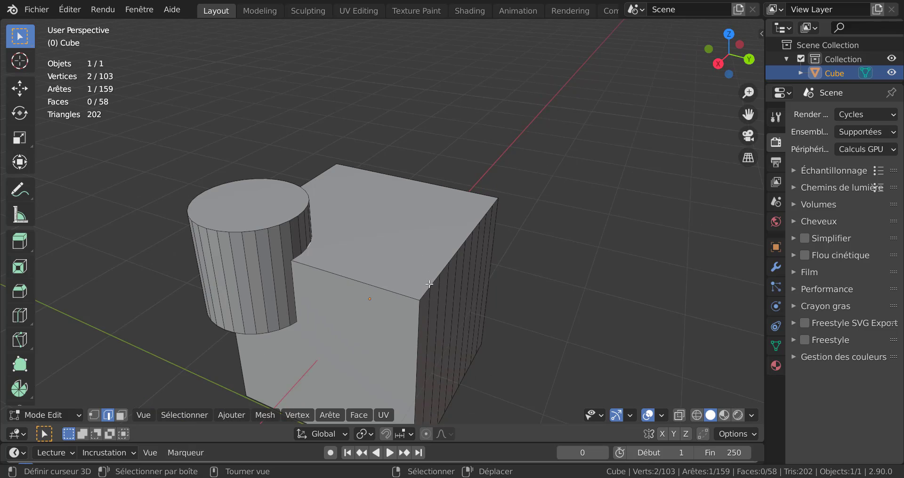
pyautogui.moveTo(430, 285); pyautogui.dragTo(416, 297, button='middle')
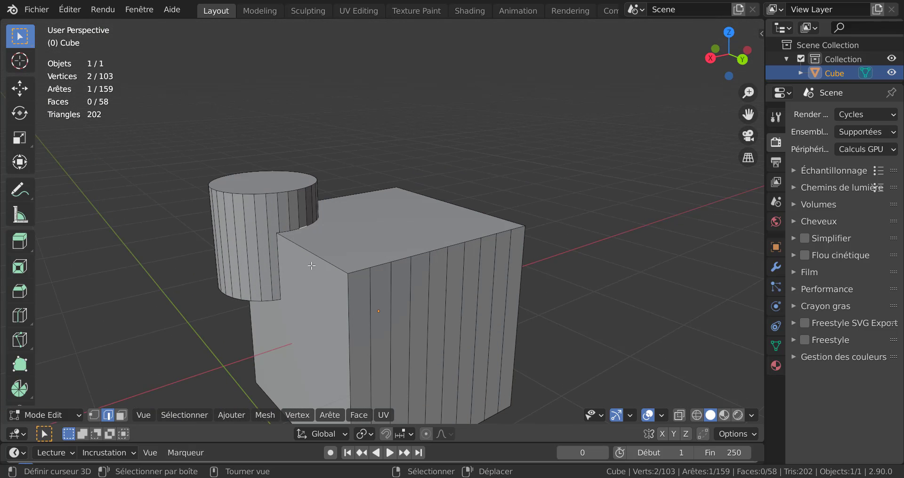
# Step: Preview another loop cut on the cube's divided side face and cancel it
pyautogui.hotkey('ctrl', 'r')
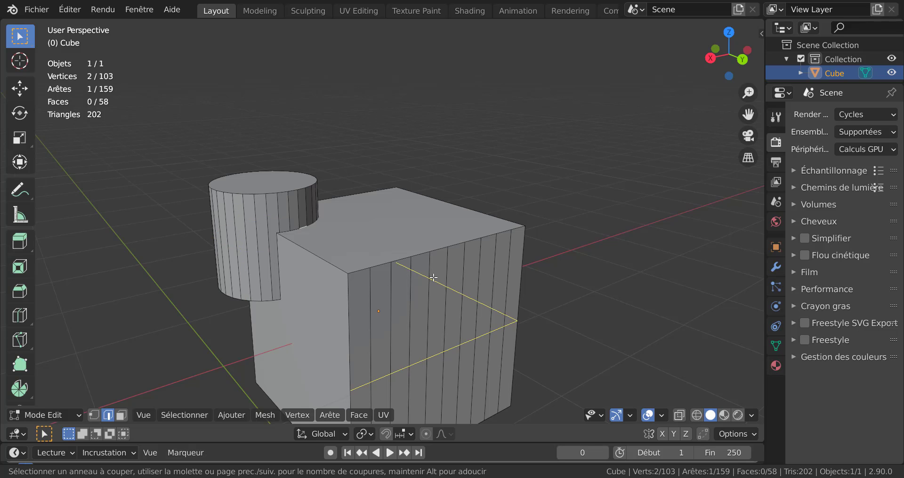
pyautogui.press('Escape')
pyautogui.moveTo(333, 243); pyautogui.dragTo(601, 264, button='middle')
pyautogui.moveTo(517, 201); pyautogui.dragTo(417, 354, button='middle')
# Step: Return to Object Mode and show the merged object's modifier properties in a widened Properties editor
pyautogui.press('Tab')
pyautogui.moveTo(588, 333); pyautogui.dragTo(606, 247, button='middle')
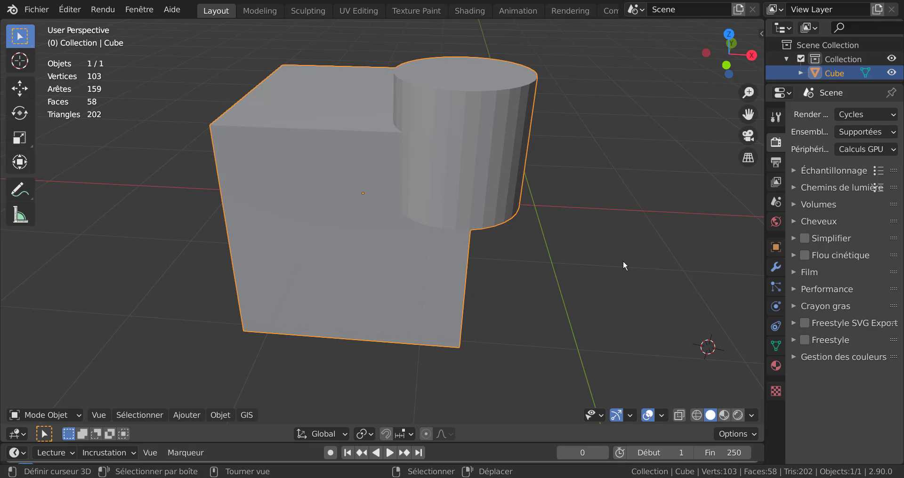
pyautogui.scroll(-3, 613, 253)
pyautogui.moveTo(613, 253); pyautogui.dragTo(599, 257, button='middle')
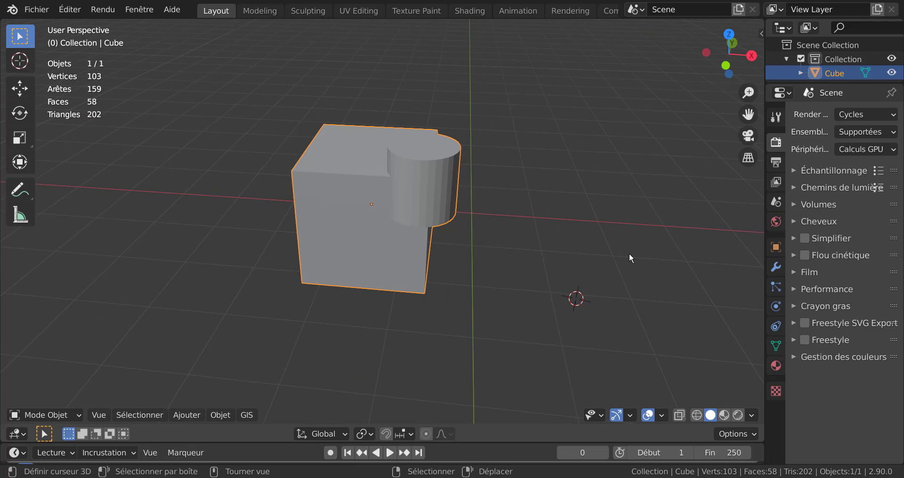
pyautogui.moveTo(764, 250); pyautogui.dragTo(698, 250)
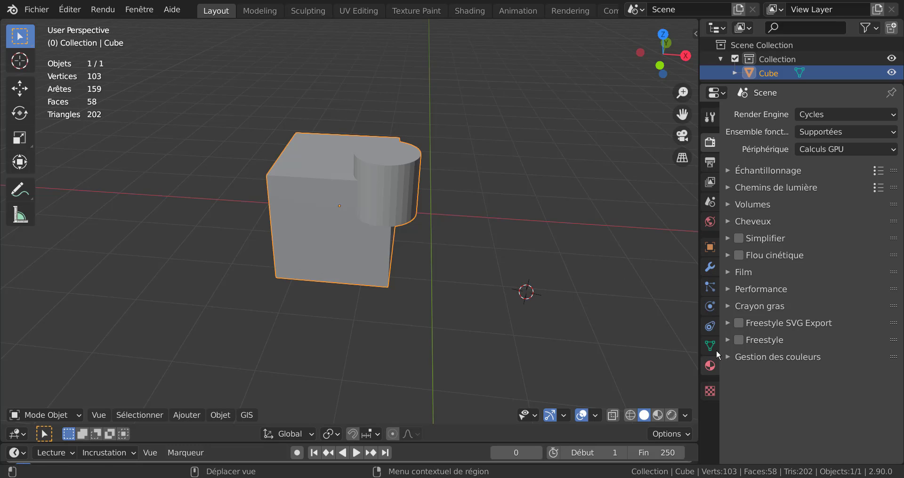
pyautogui.click(710, 267)
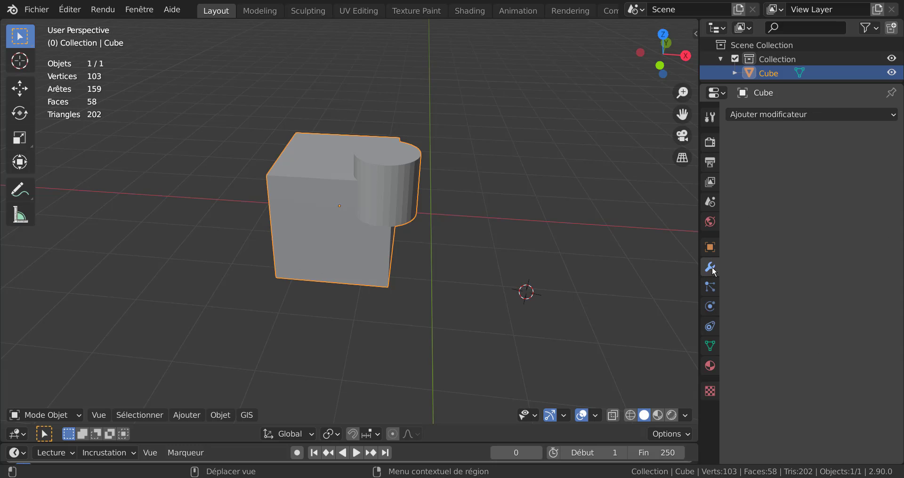
# Step: Examine the merged cube and cylinder from several sides, including where the cylinder meets the cube
pyautogui.click(799, 117)
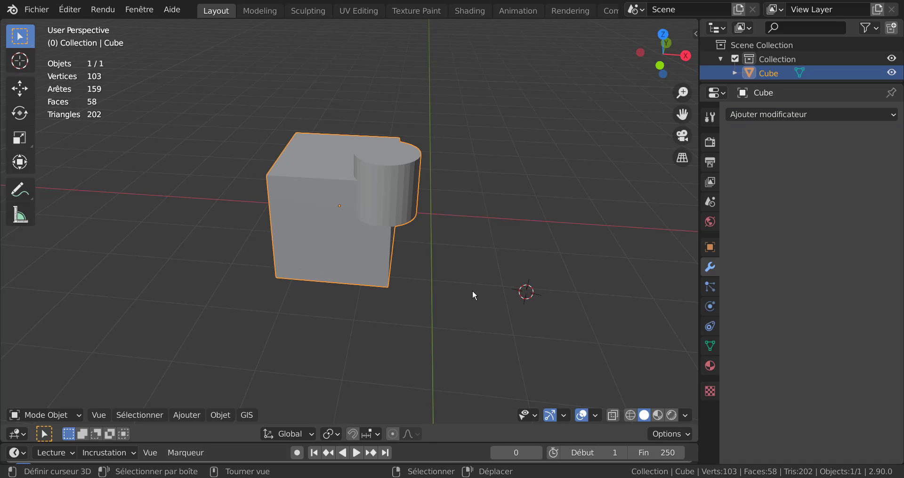
pyautogui.moveTo(473, 290); pyautogui.dragTo(423, 297, button='middle')
pyautogui.scroll(-1, 461, 289)
pyautogui.scroll(3, 507, 275)
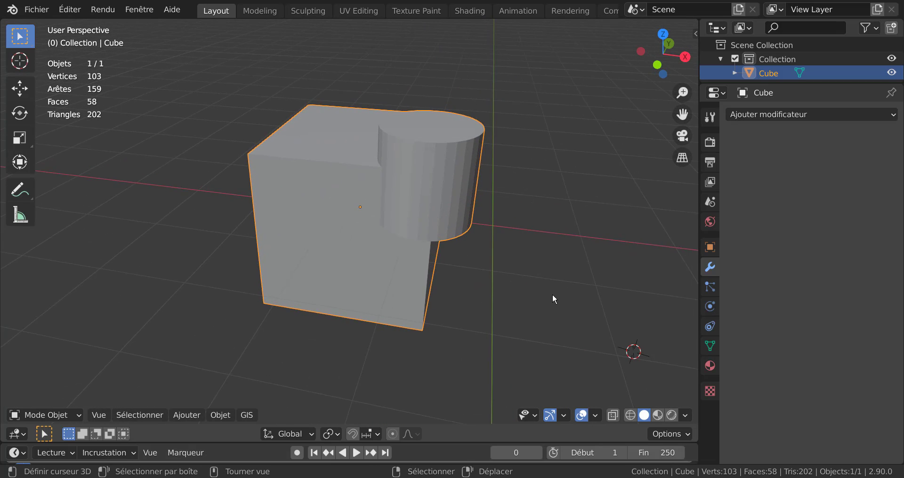
pyautogui.moveTo(552, 291); pyautogui.dragTo(540, 276, button='middle')
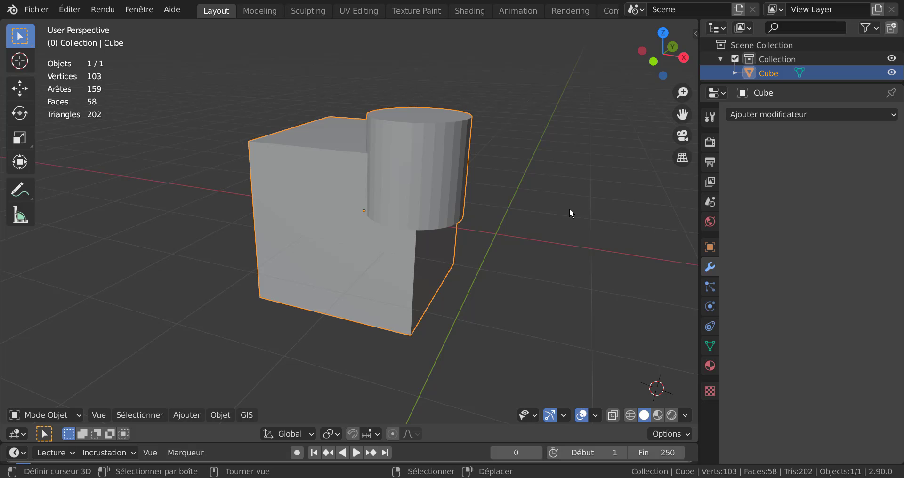
pyautogui.moveTo(567, 235)
pyautogui.mouseDown(button='middle')
pyautogui.moveTo(596, 250)
pyautogui.moveTo(552, 239)
pyautogui.moveTo(571, 273)
pyautogui.moveTo(462, 303)
pyautogui.moveTo(582, 225)
pyautogui.mouseUp(button='middle')
pyautogui.scroll(1, 549, 276)
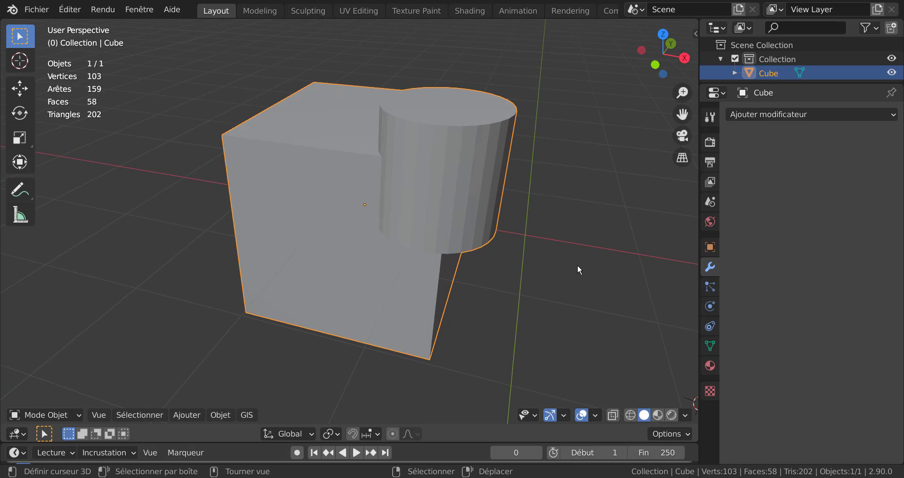
pyautogui.hotkey('shift', 'q')
pyautogui.keyDown('shift'); pyautogui.moveTo(556, 314); pyautogui.dragTo(447, 323, button='middle'); pyautogui.keyUp('shift')
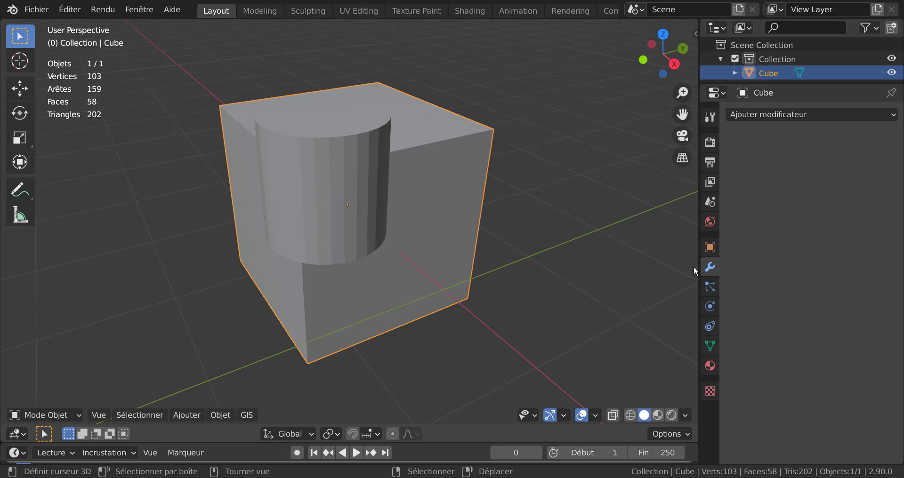
# Step: Narrow the Properties editor, switch the object to Edit Mode and quit Blender 2.90 without saving the changes
pyautogui.moveTo(700, 242); pyautogui.dragTo(759, 268)
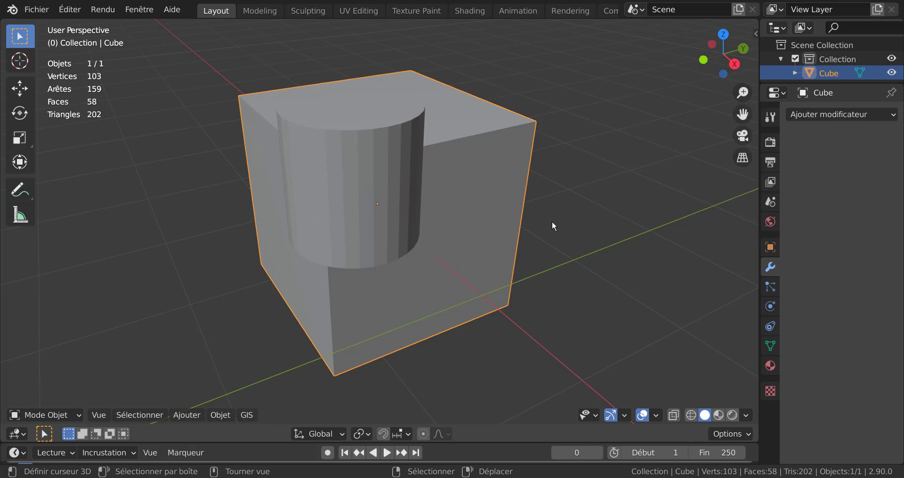
pyautogui.press('Tab')
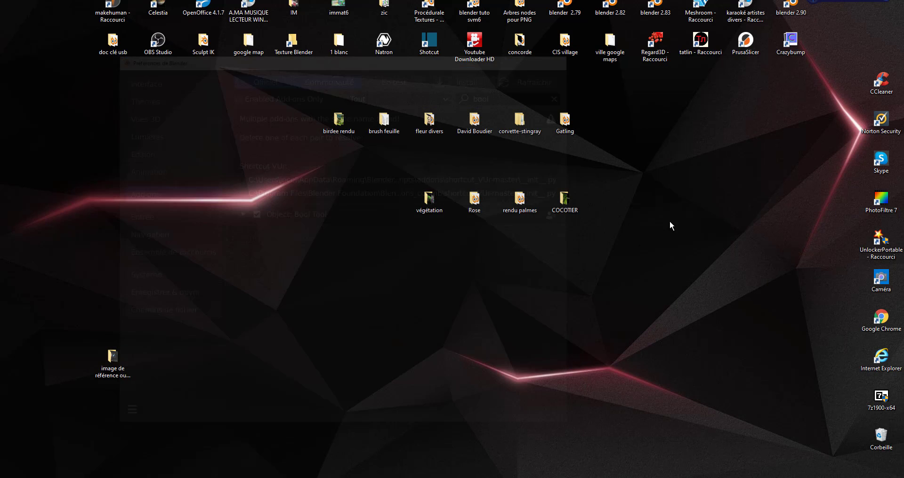
pyautogui.click(566, 56)
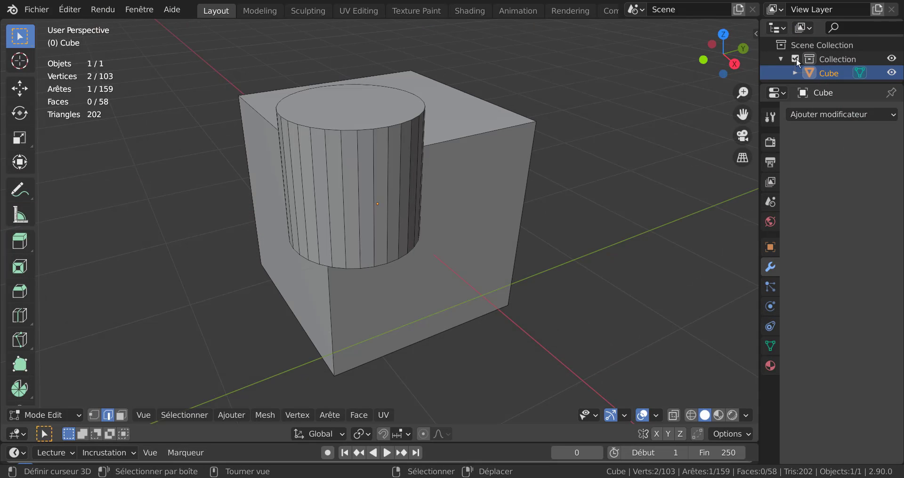
pyautogui.hotkey('ctrl', 'q')
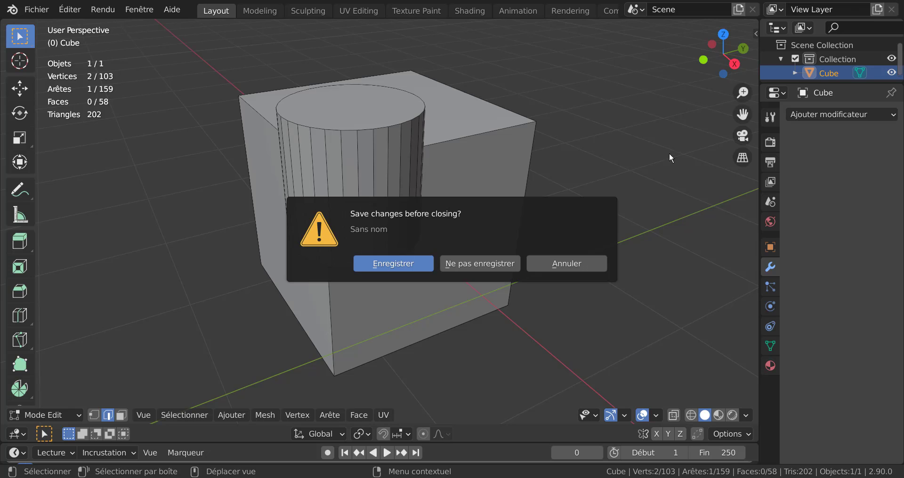
pyautogui.click(490, 262)
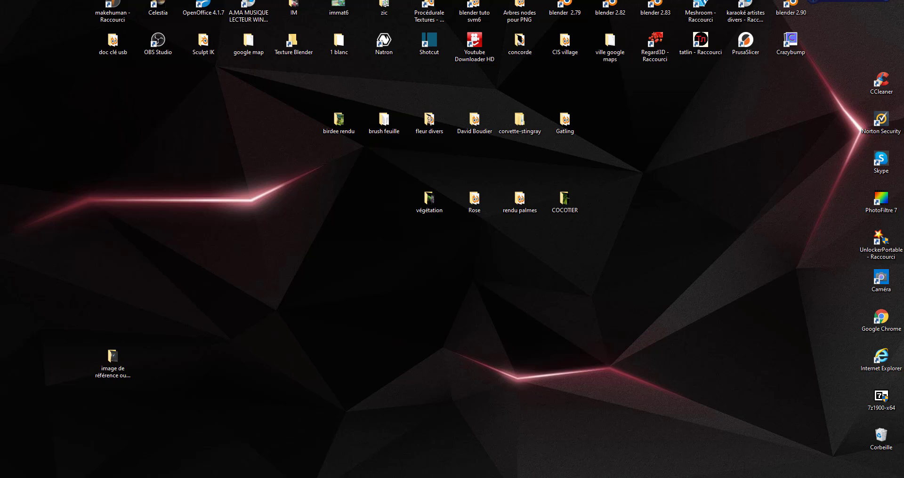
# Step: Switch to File Explorer and browse to the Blender Foundation folder under Programmes on Acer (C:)
pyautogui.press('super+e')
pyautogui.click(310, 272)
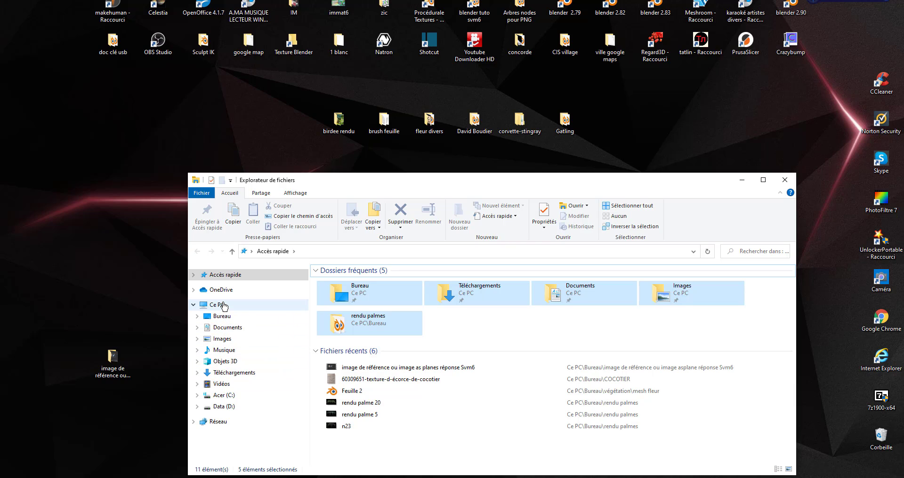
pyautogui.click(224, 306)
pyautogui.doubleClick(363, 352)
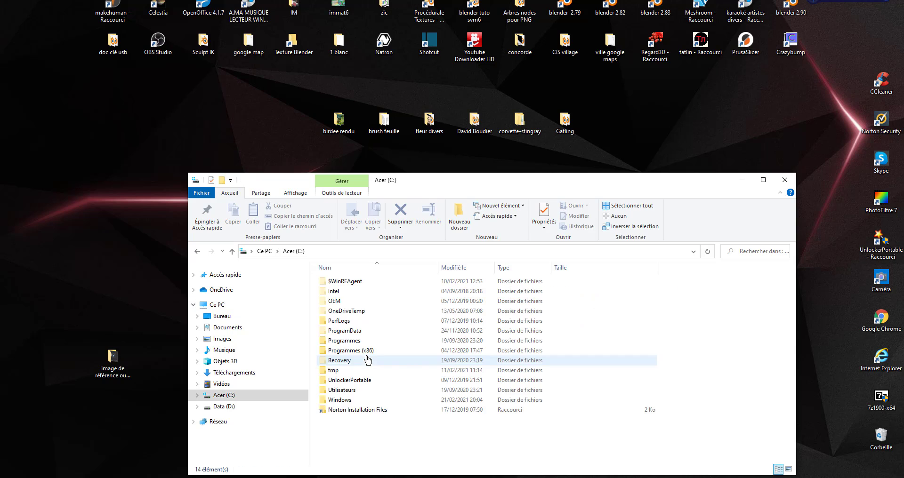
pyautogui.doubleClick(346, 340)
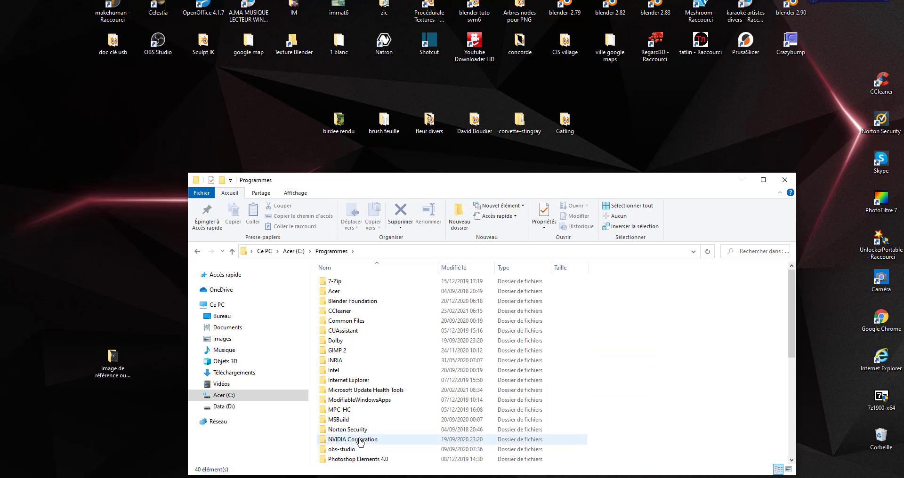
pyautogui.click(359, 441)
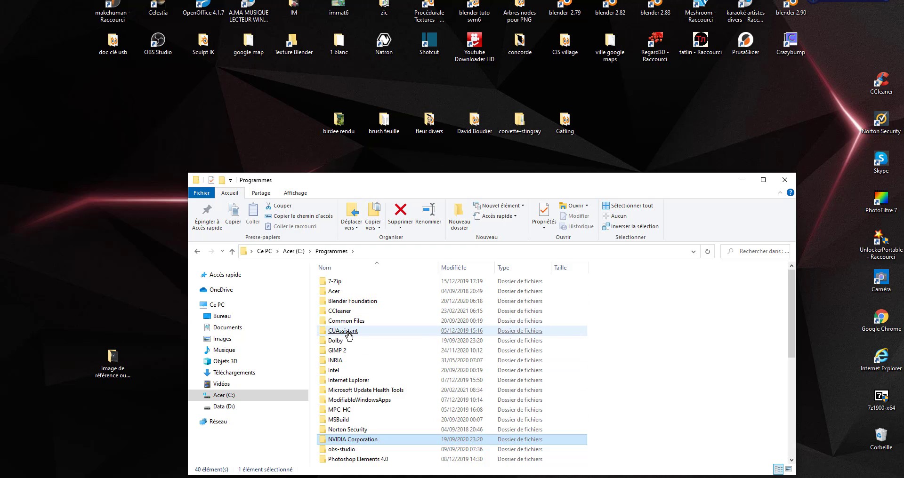
pyautogui.doubleClick(355, 302)
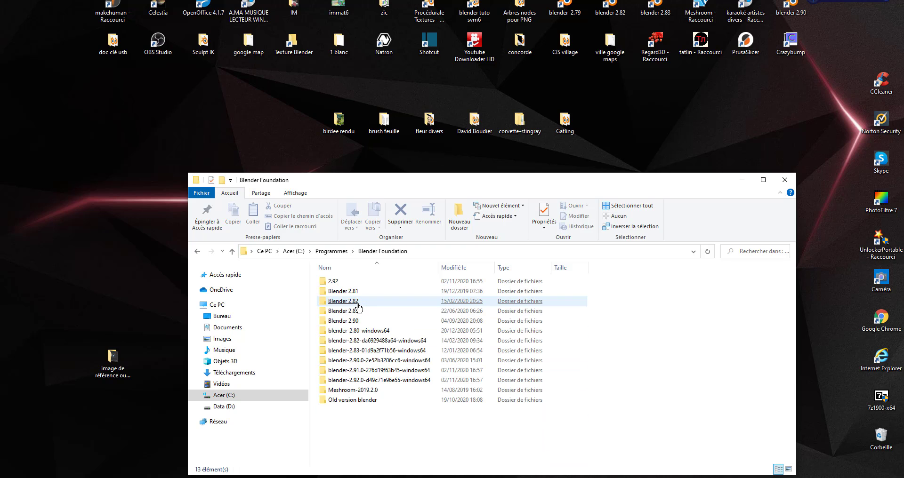
# Step: Open the blender-2.91.0-276d19f63b45-windows64 folder and the folder of the same name inside it
pyautogui.click(358, 303)
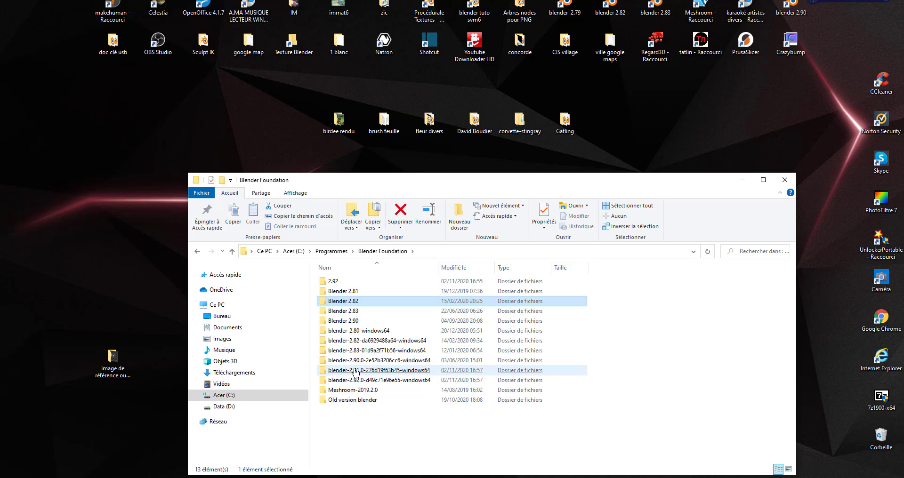
pyautogui.click(356, 372)
pyautogui.doubleClick(355, 371)
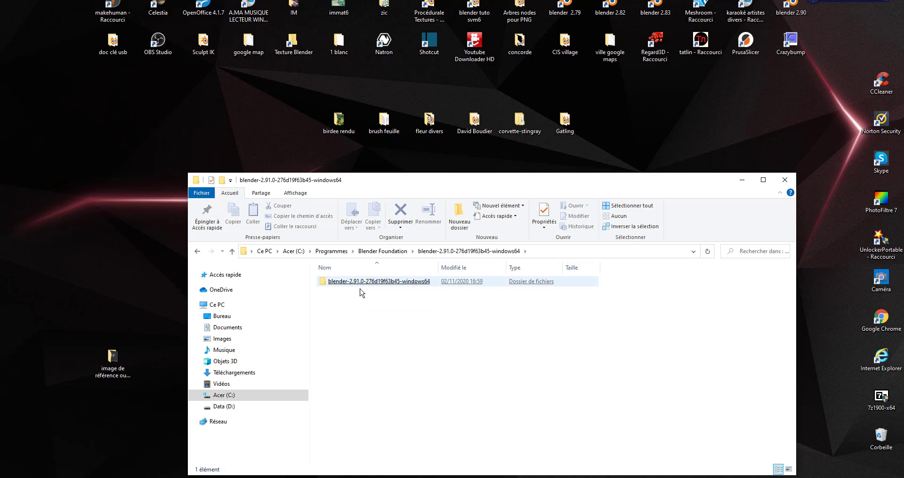
pyautogui.click(197, 251)
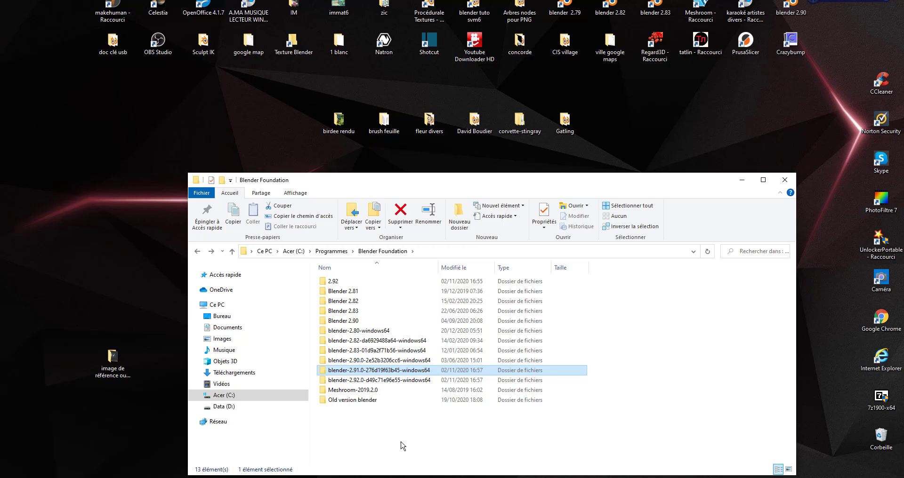
pyautogui.doubleClick(369, 372)
pyautogui.doubleClick(371, 282)
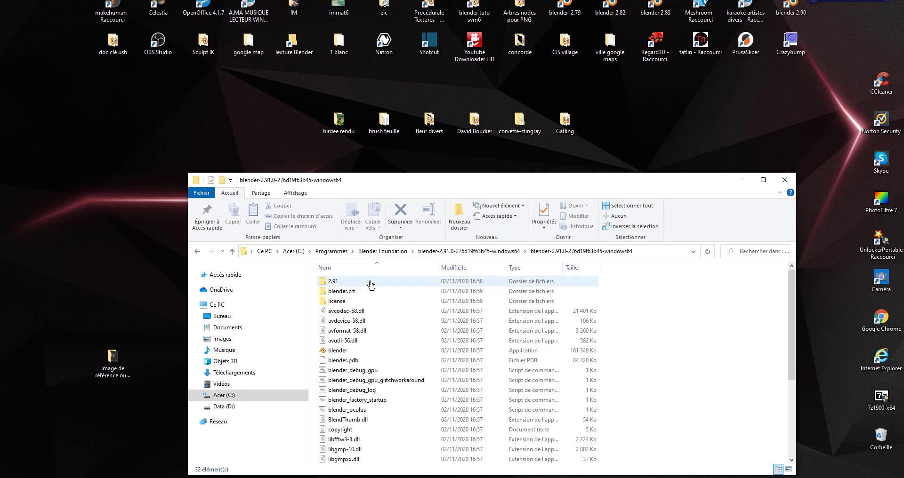
# Step: Launch the blender application from the 2.91.0 folder, close File Explorer and switch to the new Blender window
pyautogui.click(337, 351)
pyautogui.doubleClick(338, 351)
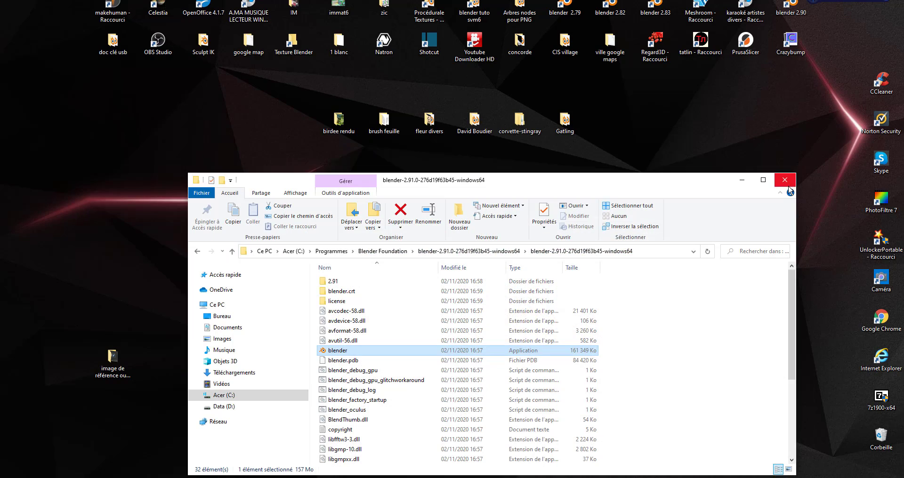
pyautogui.click(786, 184)
pyautogui.click(705, 477)
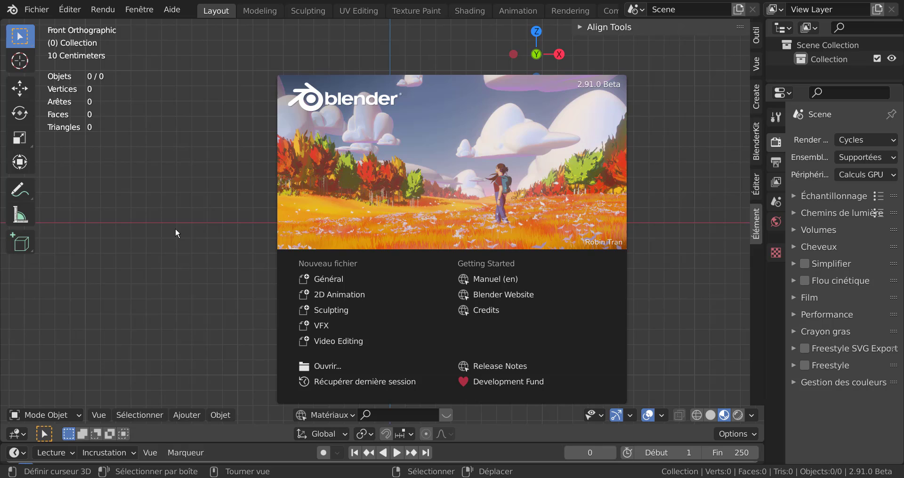
# Step: Dismiss the splash screen and search the add-on preferences for "bool"
pyautogui.click(64, 12)
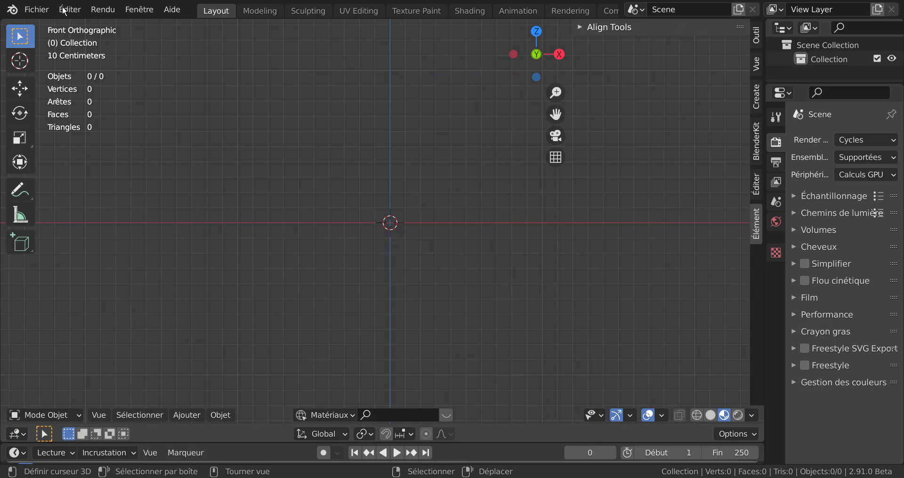
pyautogui.click(65, 10)
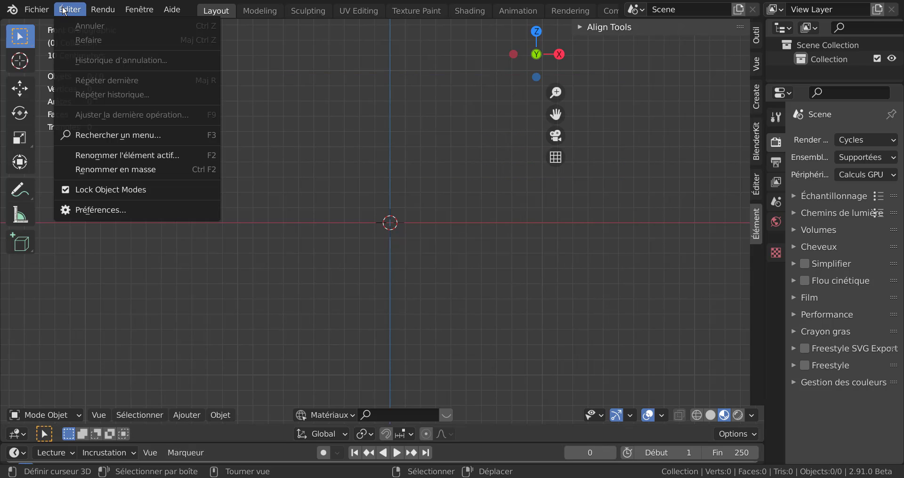
pyautogui.click(90, 213)
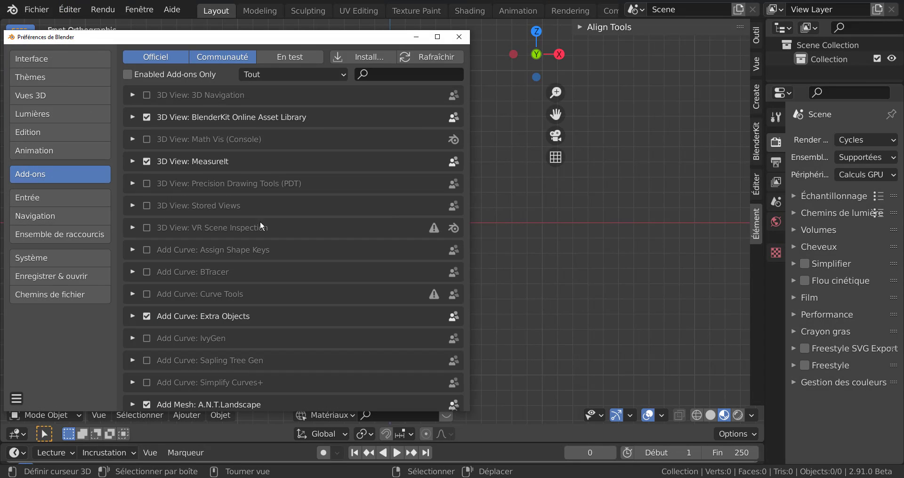
pyautogui.click(377, 74)
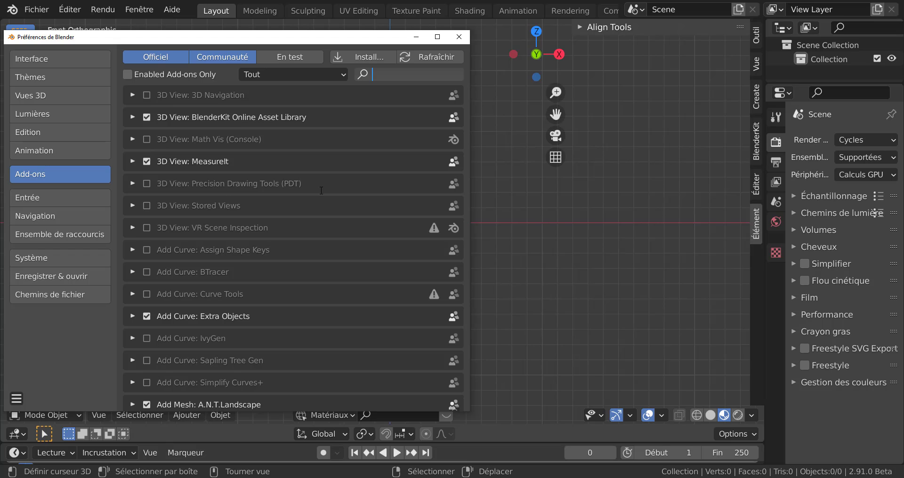
pyautogui.write('bool')
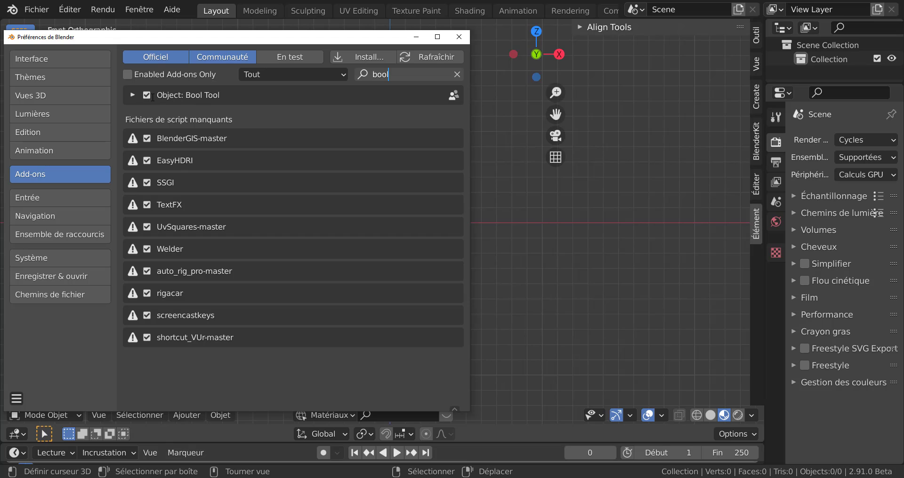
# Step: Disable the Object: Bool Tool add-on, view its details and collapse them again
pyautogui.click(147, 95)
pyautogui.click(147, 96)
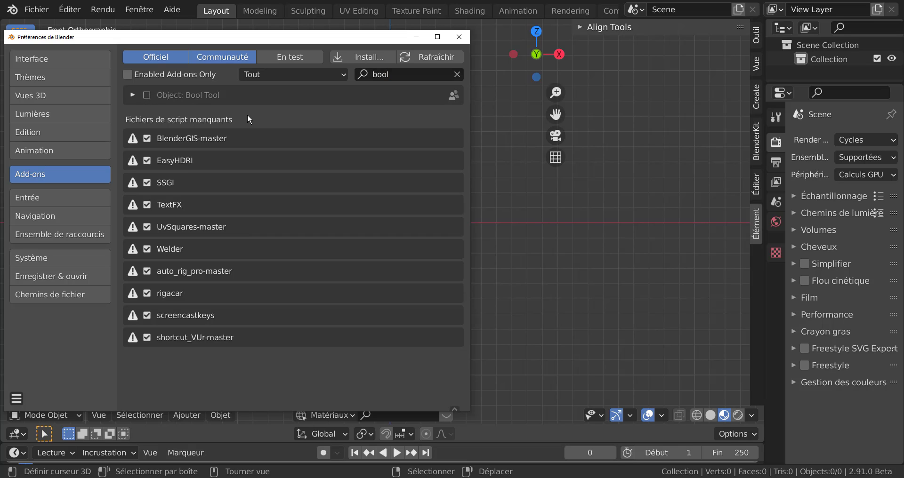
pyautogui.click(132, 96)
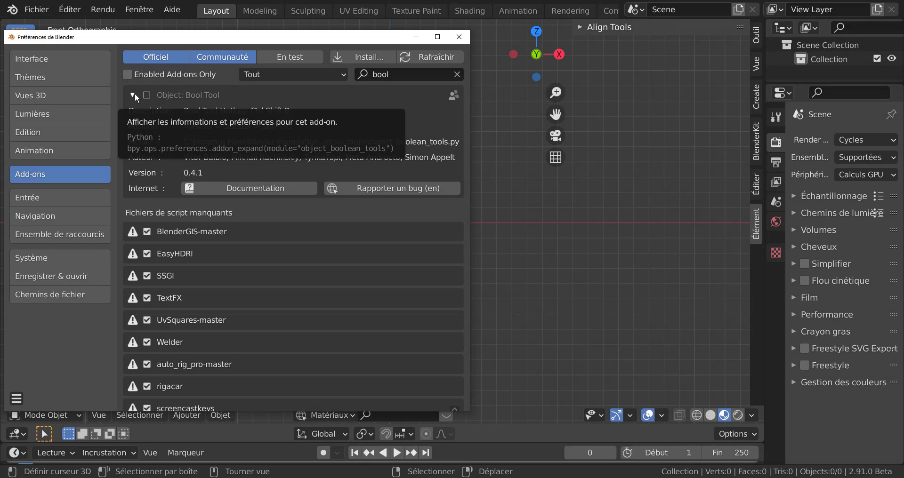
pyautogui.click(134, 96)
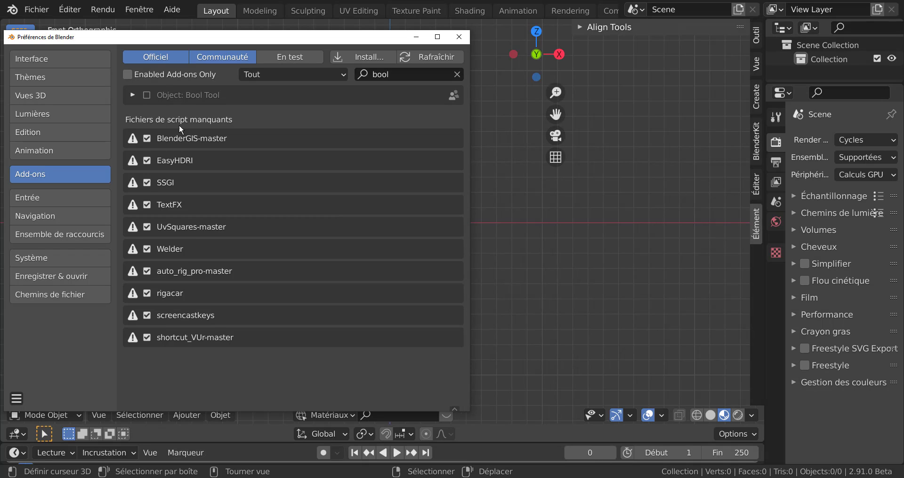
# Step: Reposition the Preferences window and minimize it to uncover the empty 3D scene
pyautogui.moveTo(268, 37); pyautogui.dragTo(315, 57)
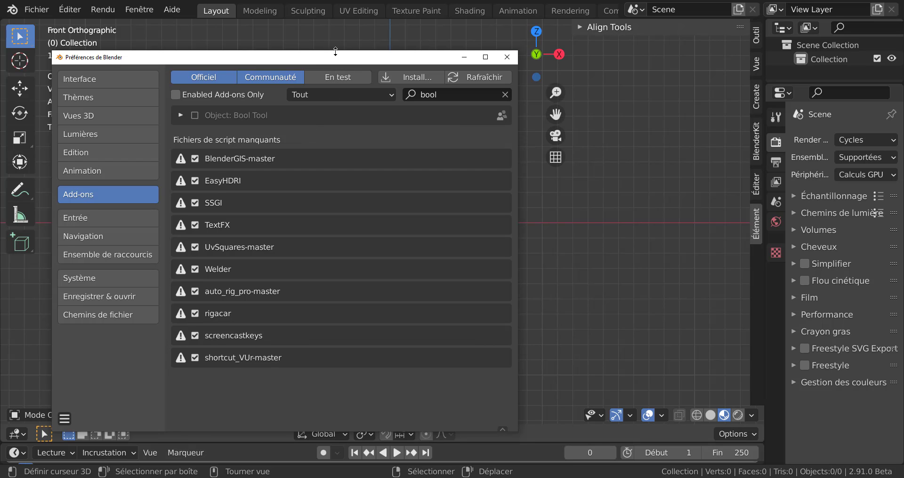
pyautogui.moveTo(335, 58); pyautogui.dragTo(352, 64)
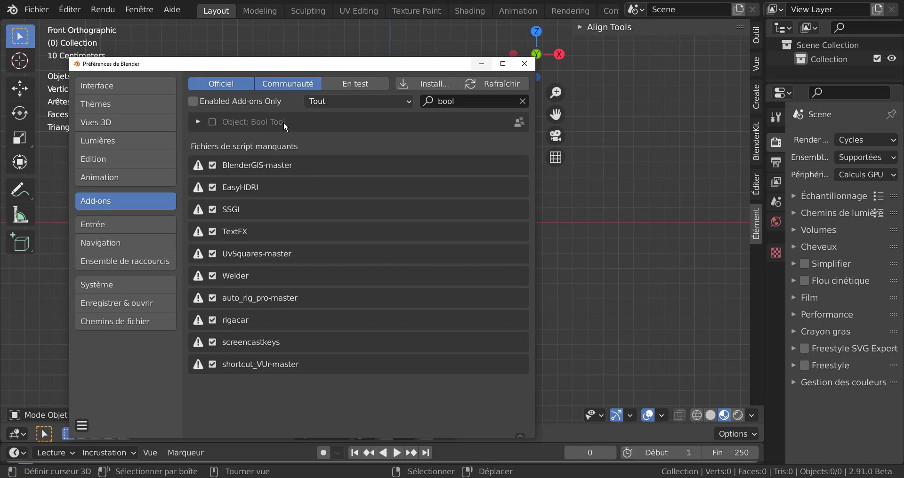
pyautogui.click(483, 66)
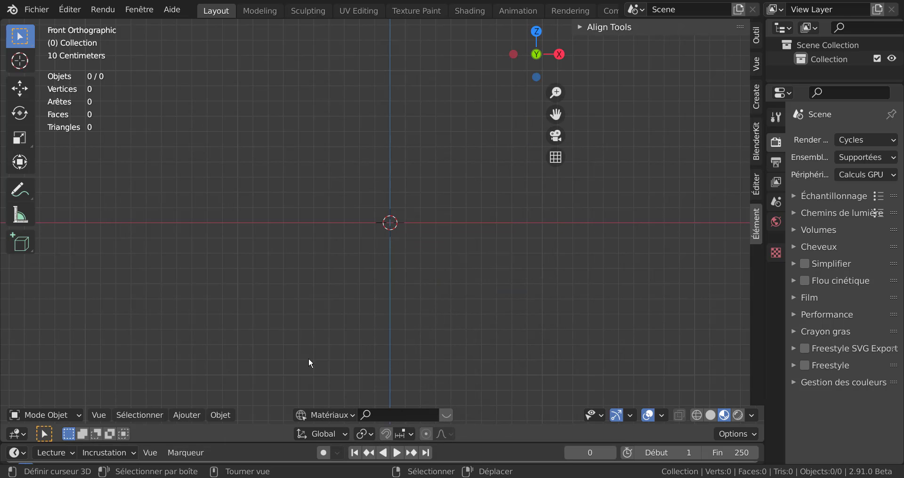
# Step: Add a cylinder mesh at the world origin
pyautogui.click(189, 416)
pyautogui.moveTo(220, 416)
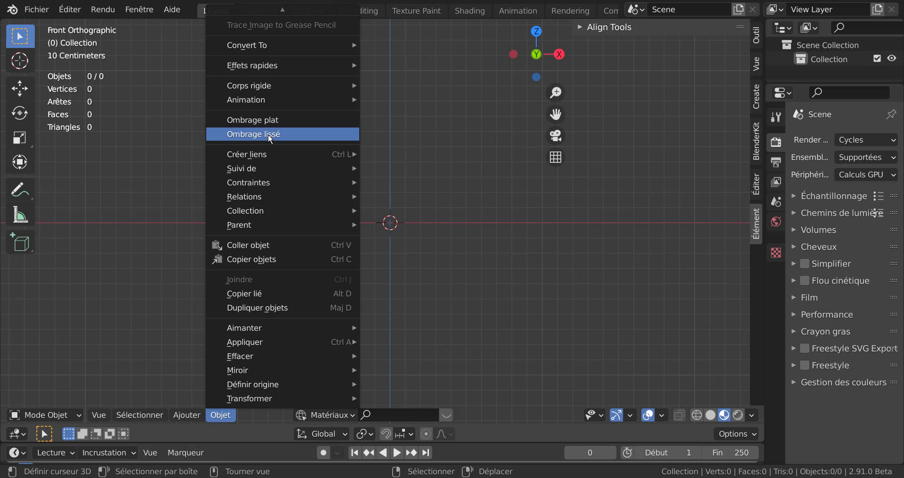
pyautogui.click(182, 415)
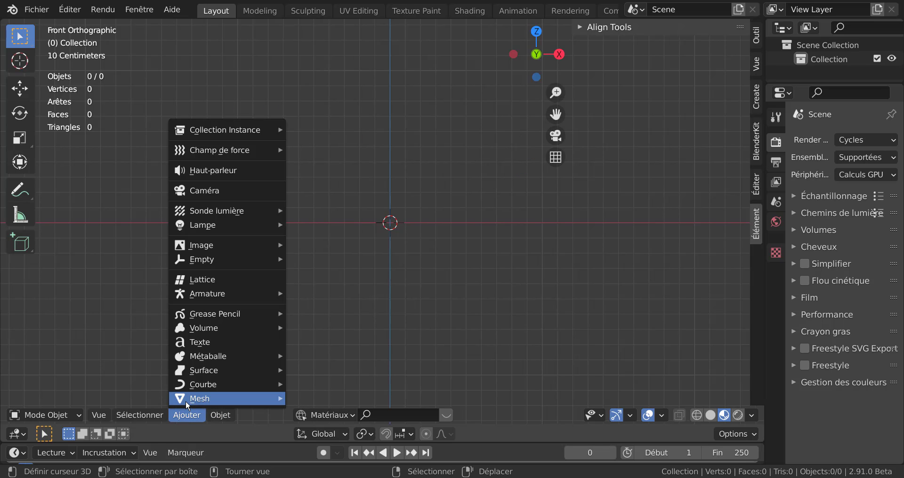
pyautogui.moveTo(188, 398)
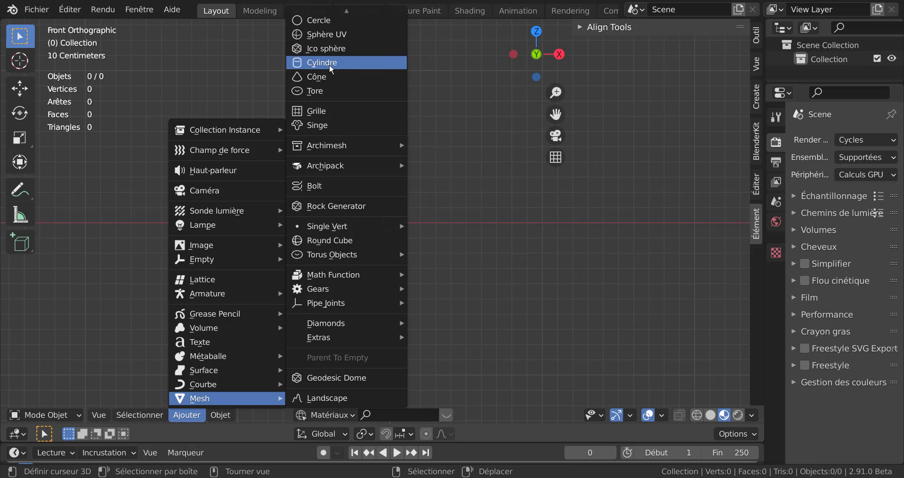
pyautogui.click(329, 63)
pyautogui.scroll(-5, 456, 202)
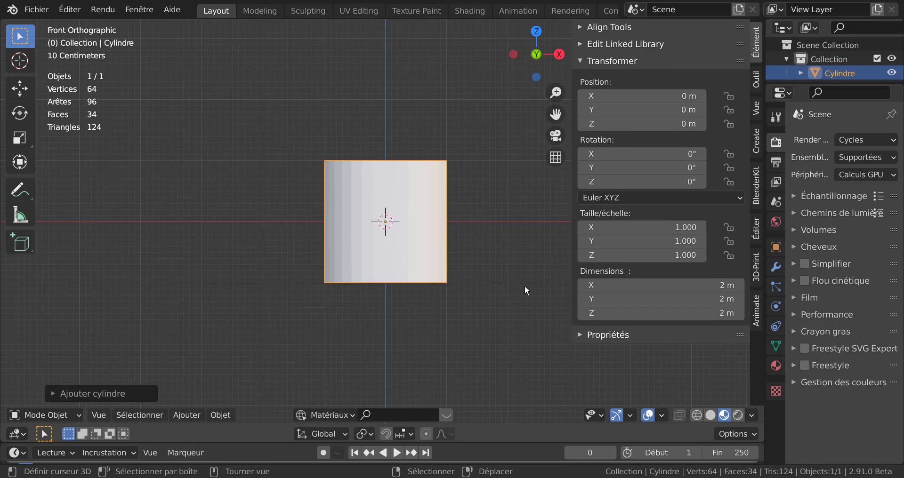
# Step: Hide the viewport sidebar and move the cylinder away from the origin towards negative X
pyautogui.press('n')
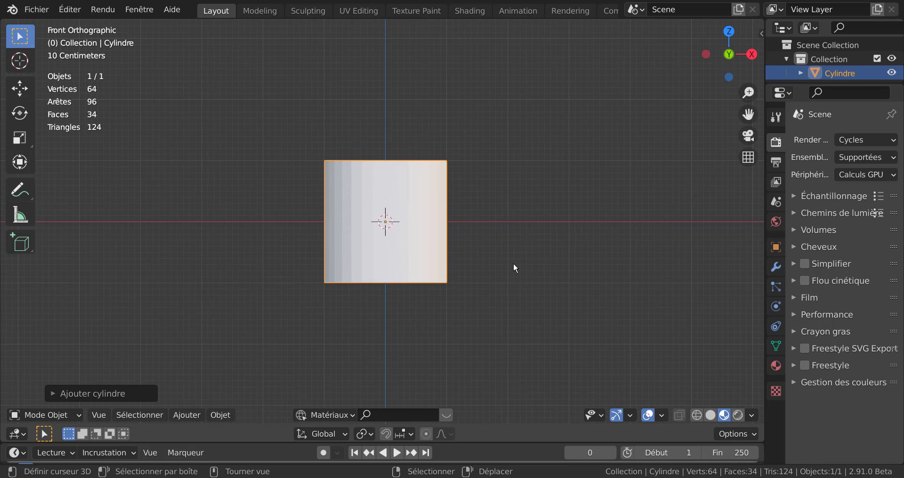
pyautogui.press('g')
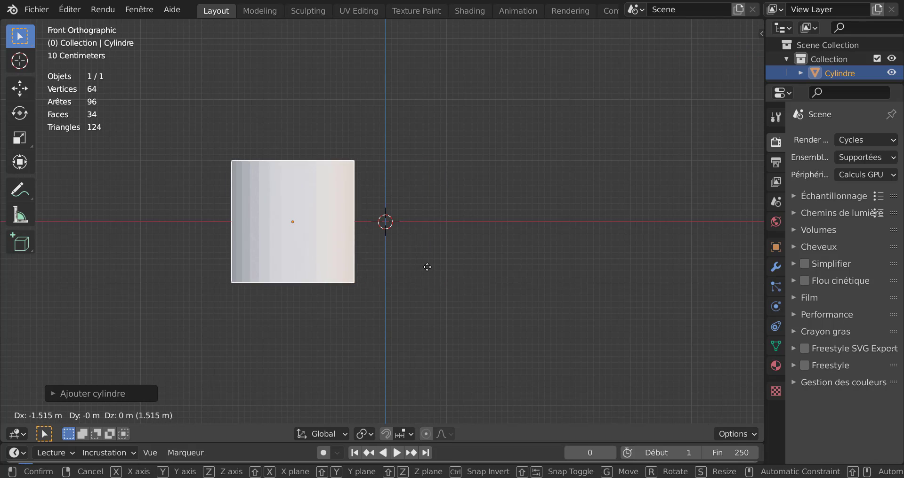
pyautogui.click(329, 292)
# Step: Add a monkey (Singe) mesh to the scene
pyautogui.click(195, 415)
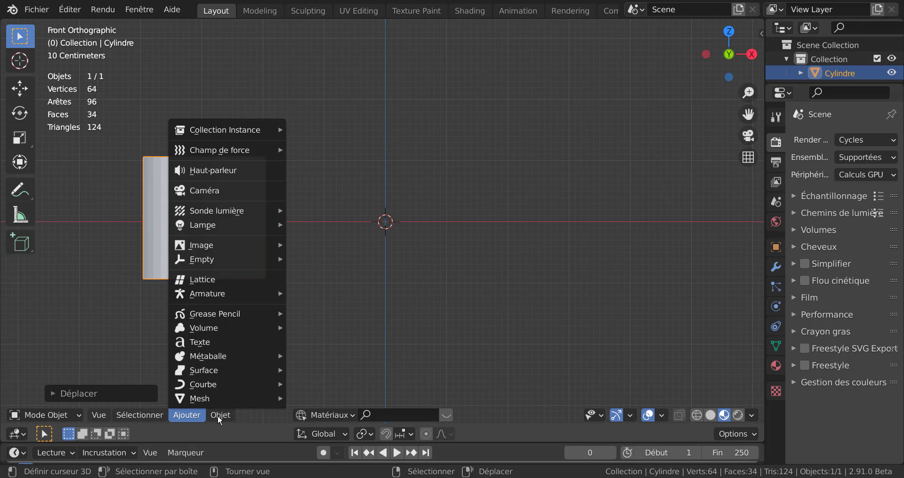
pyautogui.moveTo(220, 415)
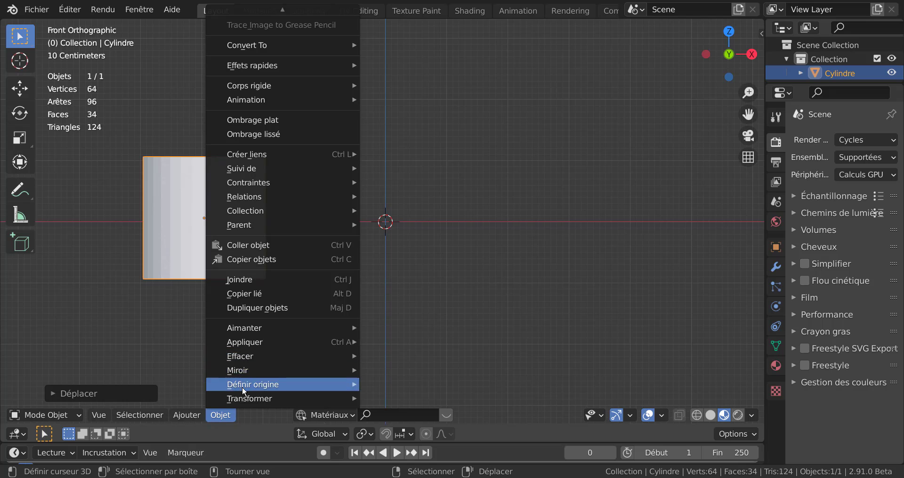
pyautogui.click(184, 416)
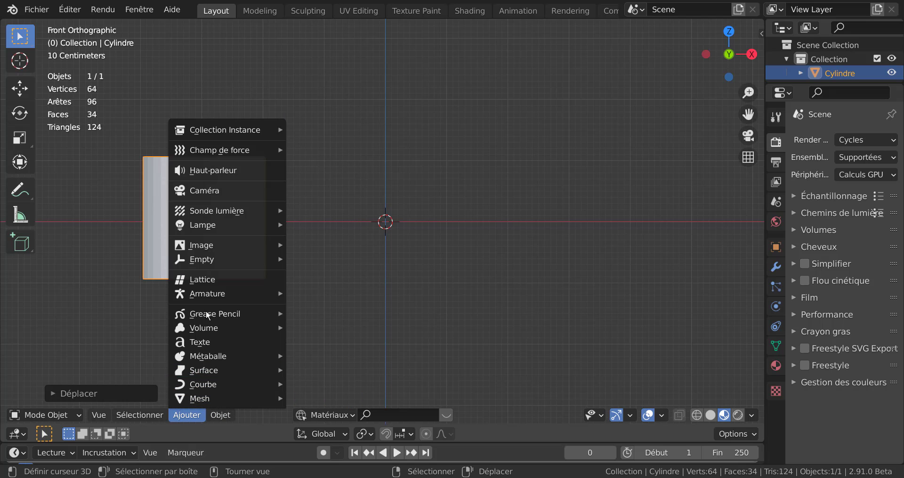
pyautogui.moveTo(201, 399)
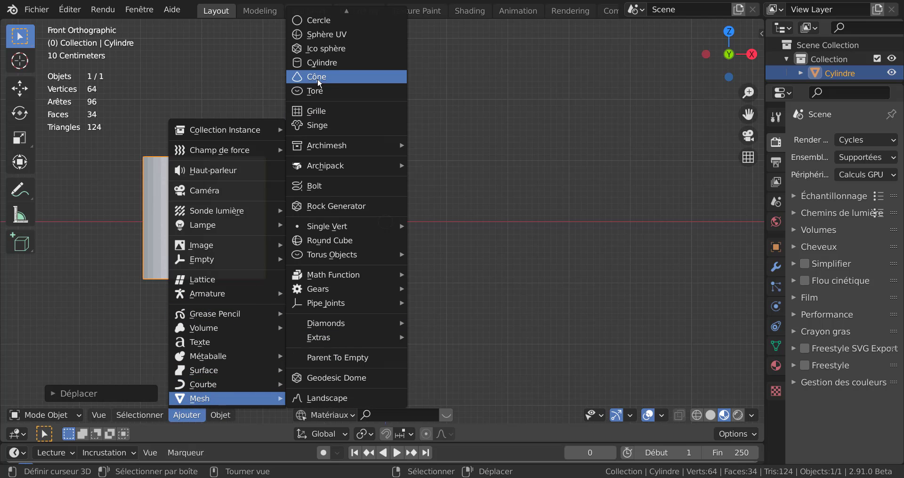
pyautogui.click(323, 127)
# Step: Resize the monkey head and move it freely towards the cylinder
pyautogui.moveTo(498, 241); pyautogui.dragTo(459, 308, button='middle')
pyautogui.press('s')
pyautogui.click(494, 315)
pyautogui.press('g')
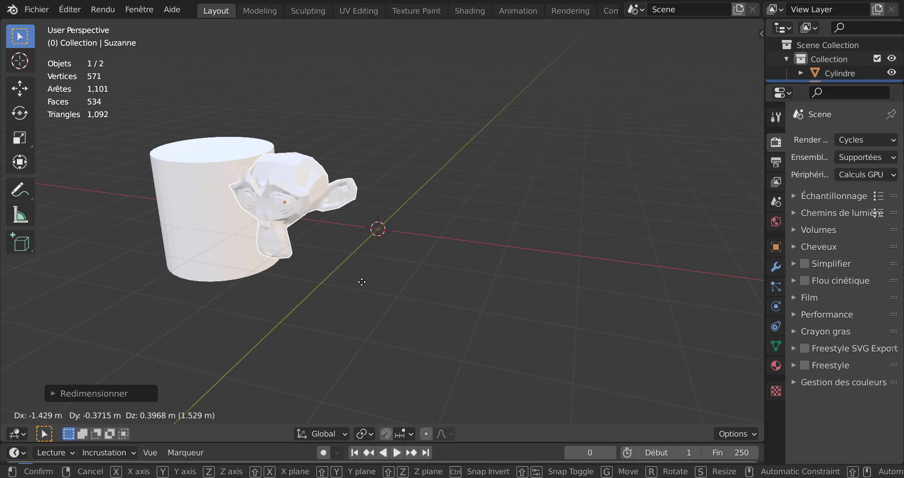
pyautogui.click(454, 310)
# Step: Reposition the monkey head along the Y axis so that it partly overlaps the cylinder's side
pyautogui.moveTo(454, 310)
pyautogui.mouseDown(button='middle')
pyautogui.moveTo(525, 309)
pyautogui.moveTo(500, 300)
pyautogui.moveTo(436, 317)
pyautogui.moveTo(448, 313)
pyautogui.mouseUp(button='middle')
pyautogui.moveTo(352, 325); pyautogui.dragTo(281, 363, button='middle')
pyautogui.press('g')
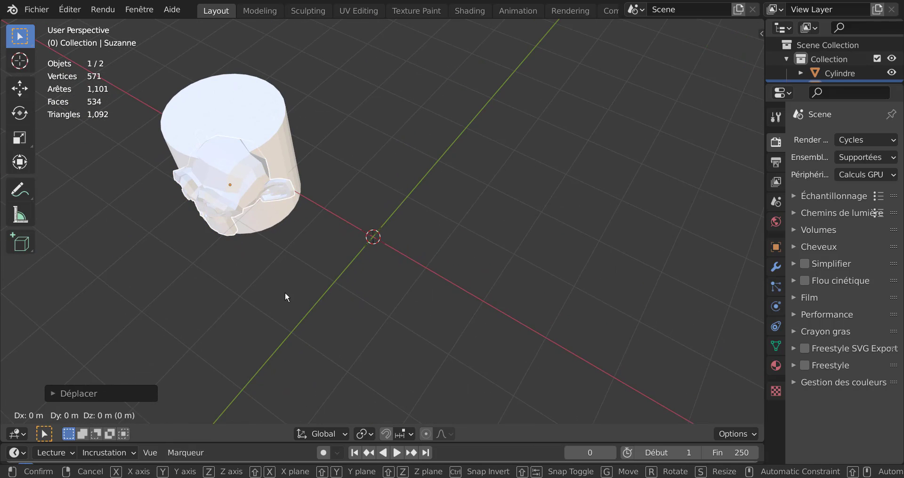
pyautogui.press('y')
pyautogui.click(386, 284)
pyautogui.moveTo(386, 285); pyautogui.dragTo(381, 261, button='middle')
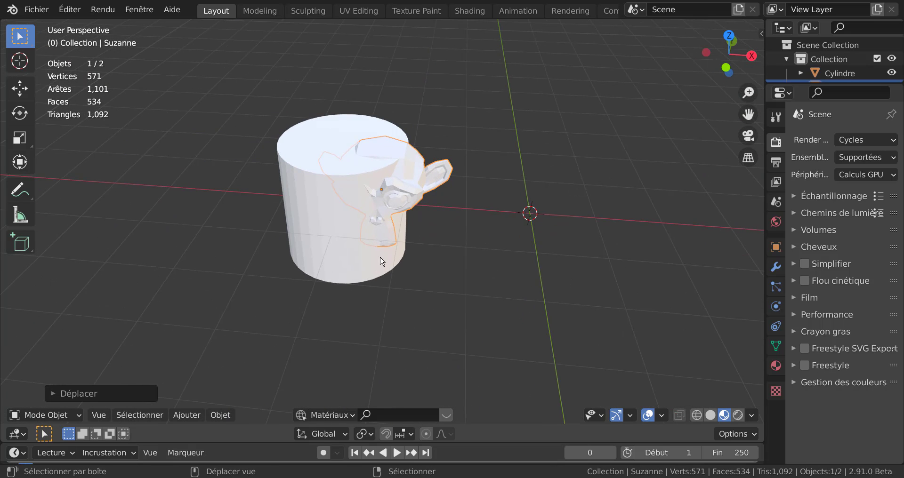
# Step: Add the cylinder to the monkey's selection and enable the Object: Bool Tool add-on in the preferences
pyautogui.keyDown('shift'); pyautogui.click(331, 226); pyautogui.keyUp('shift')
pyautogui.moveTo(541, 256); pyautogui.dragTo(458, 336, button='middle')
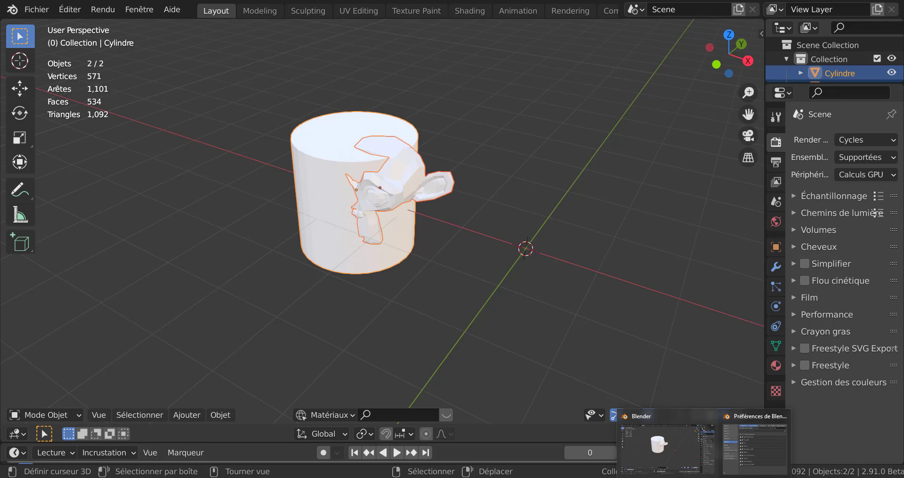
pyautogui.click(753, 445)
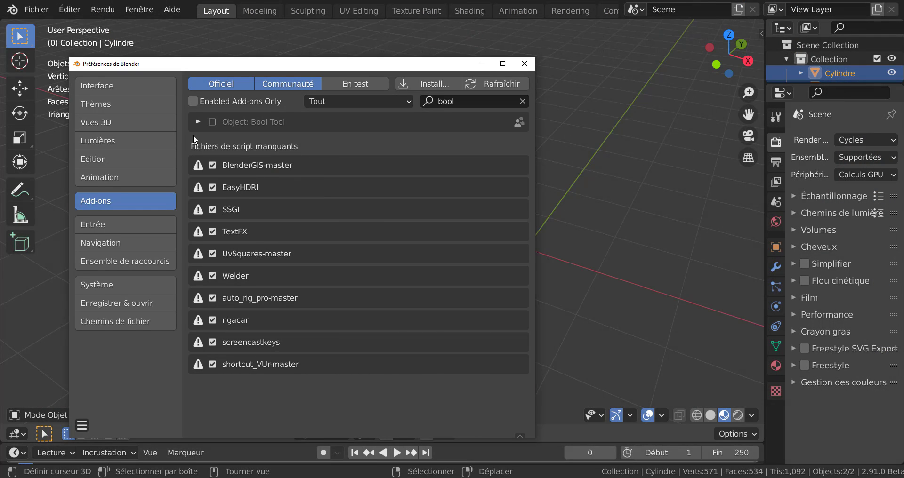
pyautogui.click(211, 122)
pyautogui.click(482, 63)
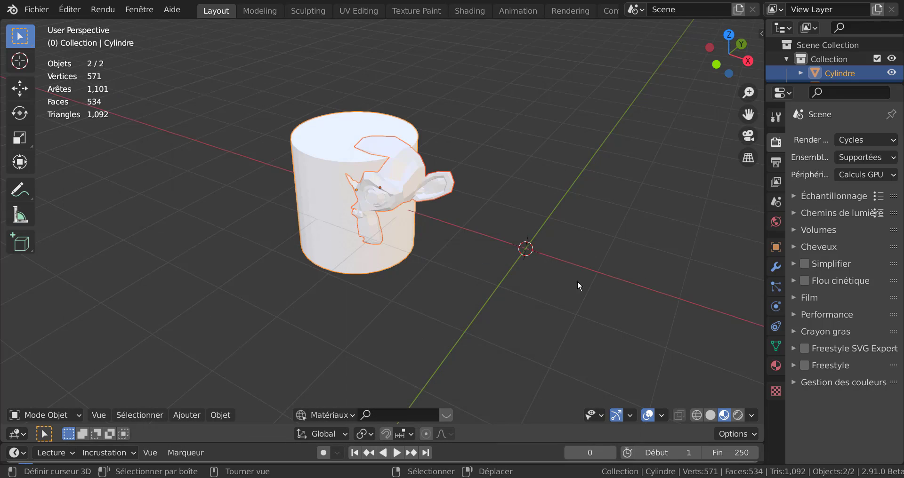
# Step: Reselect the monkey head with the cylinder as active object and subtract the monkey using the Bool Tool's auto difference
pyautogui.click(571, 298)
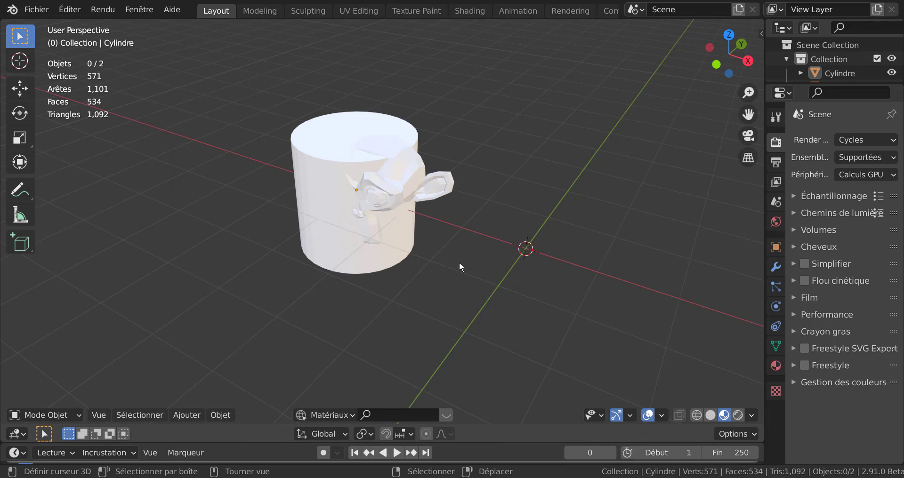
pyautogui.click(381, 165)
pyautogui.click(397, 188)
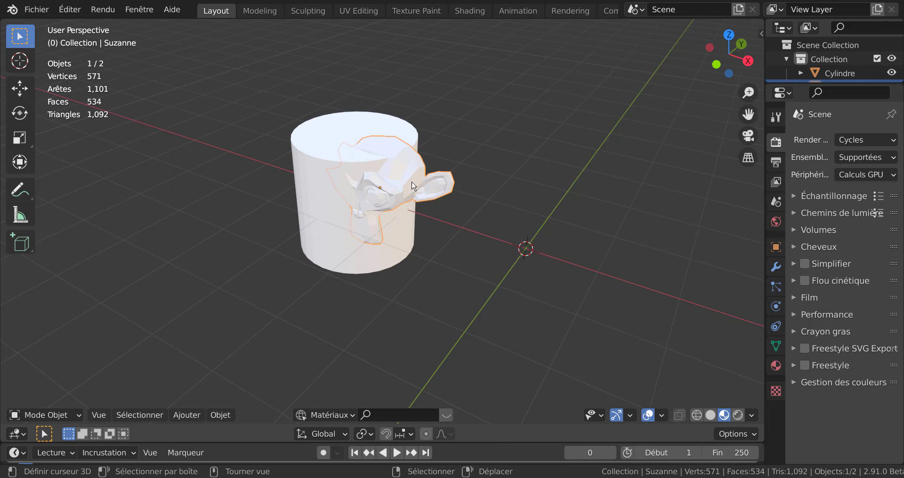
pyautogui.keyDown('shift'); pyautogui.click(333, 225); pyautogui.keyUp('shift')
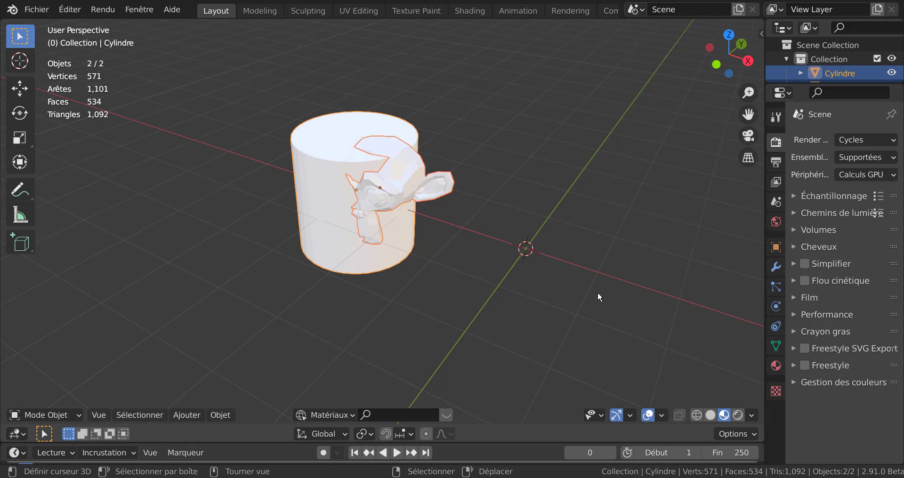
pyautogui.press('ctrl+KP_Subtract')
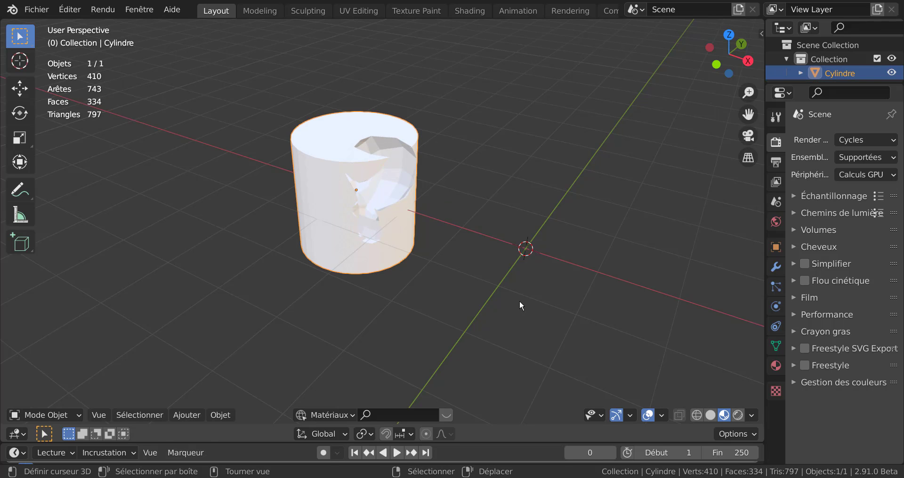
# Step: Examine the monkey-shaped cavity in the cylinder from several angles, including its mesh in Edit Mode
pyautogui.moveTo(521, 305); pyautogui.dragTo(419, 325, button='middle')
pyautogui.scroll(3, 412, 245)
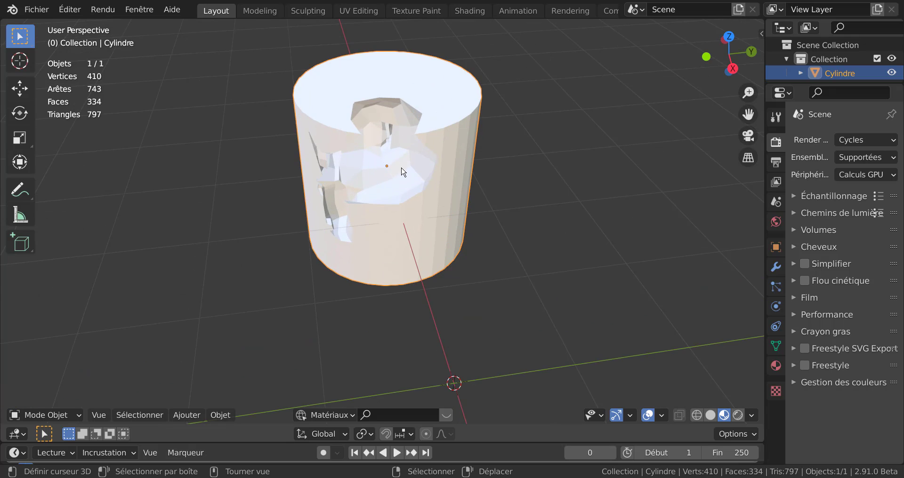
pyautogui.moveTo(404, 173); pyautogui.dragTo(438, 275, button='middle')
pyautogui.press('Tab')
pyautogui.scroll(2, 415, 176)
pyautogui.press('Tab')
pyautogui.scroll(-2, 445, 254)
pyautogui.scroll(3, 436, 280)
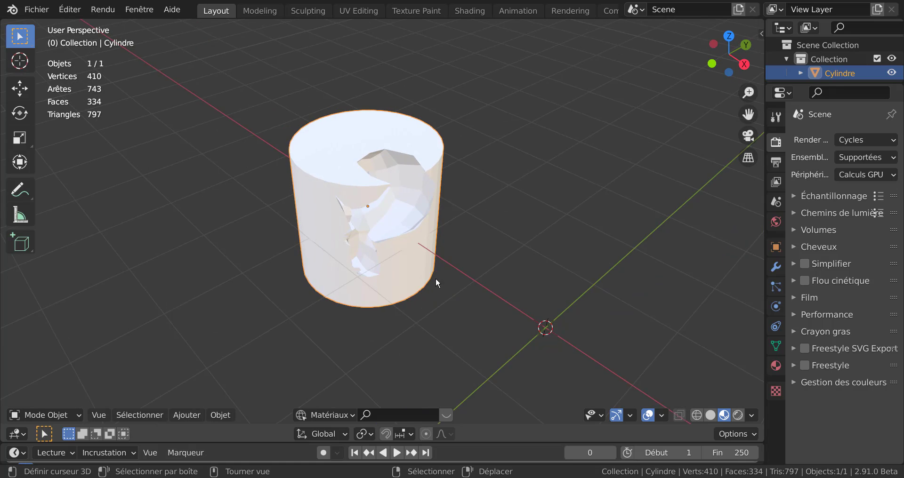
pyautogui.keyDown('shift'); pyautogui.moveTo(568, 305); pyautogui.dragTo(575, 305, button='middle'); pyautogui.keyUp('shift')
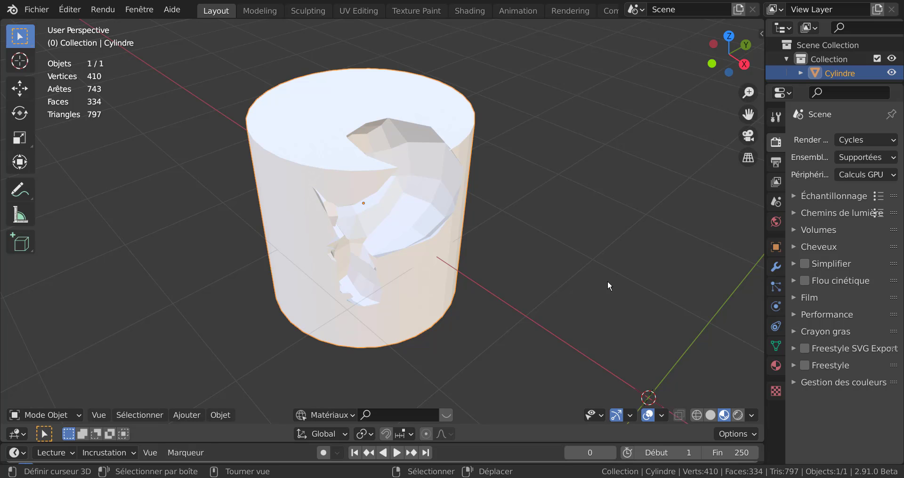
pyautogui.moveTo(603, 289); pyautogui.dragTo(516, 300, button='middle')
pyautogui.scroll(-2, 579, 275)
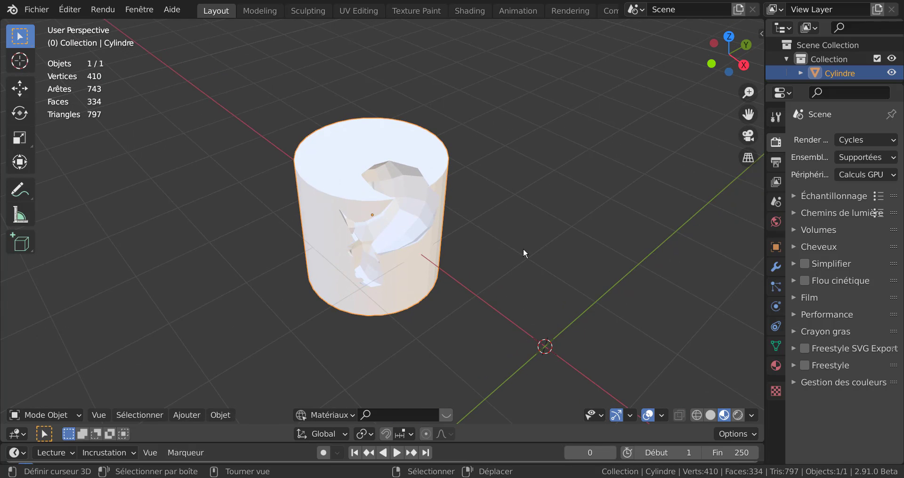
pyautogui.moveTo(545, 247)
pyautogui.mouseDown(button='middle')
pyautogui.moveTo(565, 234)
pyautogui.moveTo(545, 249)
pyautogui.mouseUp(button='middle')
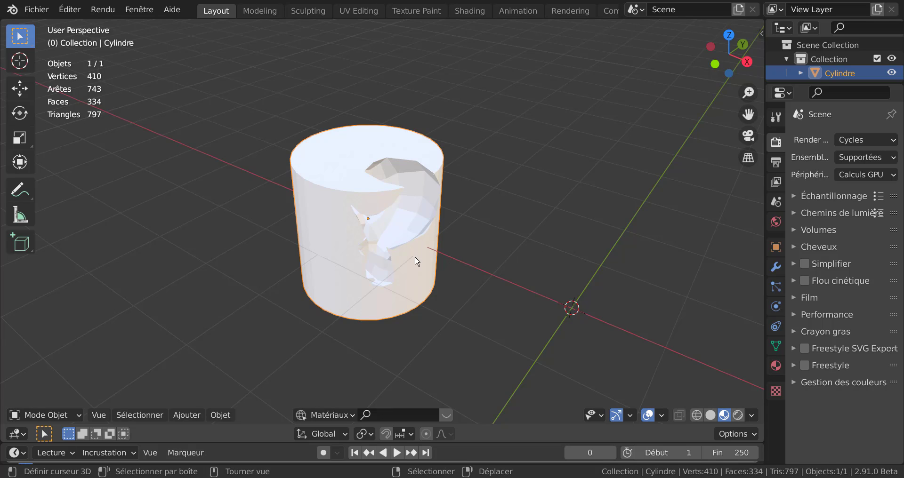
# Step: Move the carved cylinder to the world origin and shift it back towards negative X
pyautogui.press('g')
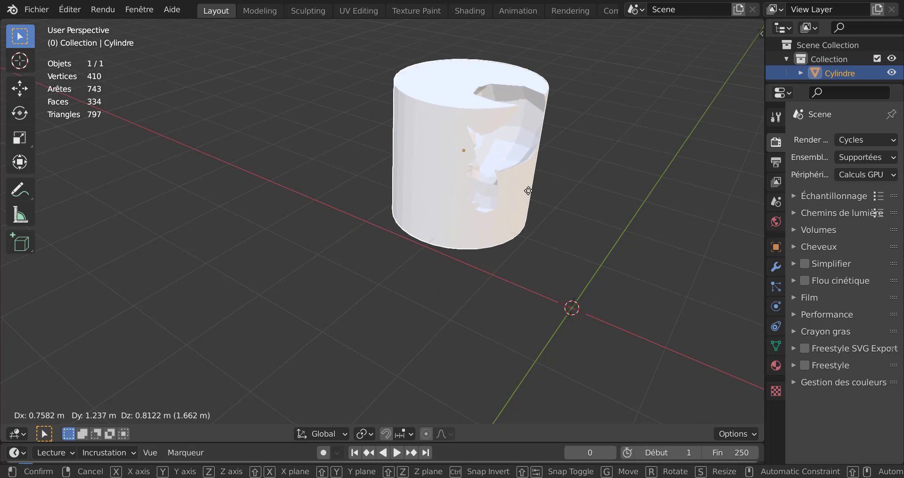
pyautogui.click(608, 344)
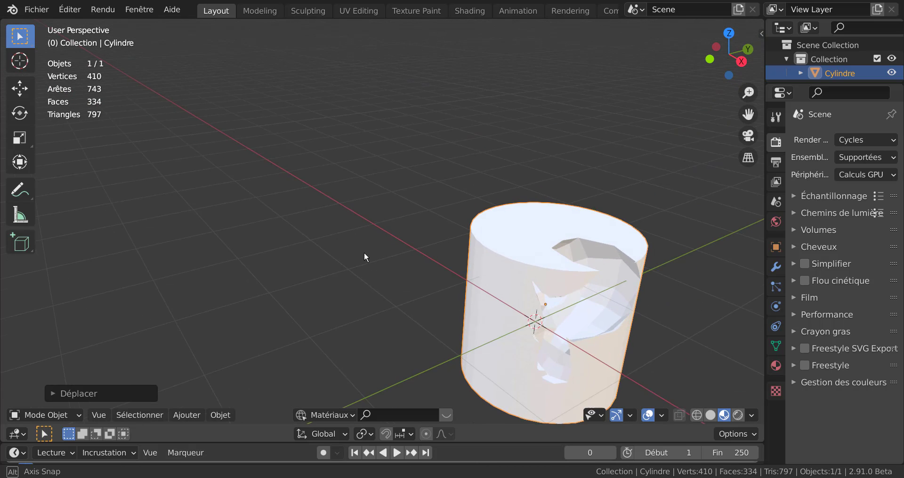
pyautogui.moveTo(363, 253); pyautogui.dragTo(301, 194, button='middle')
pyautogui.press('g')
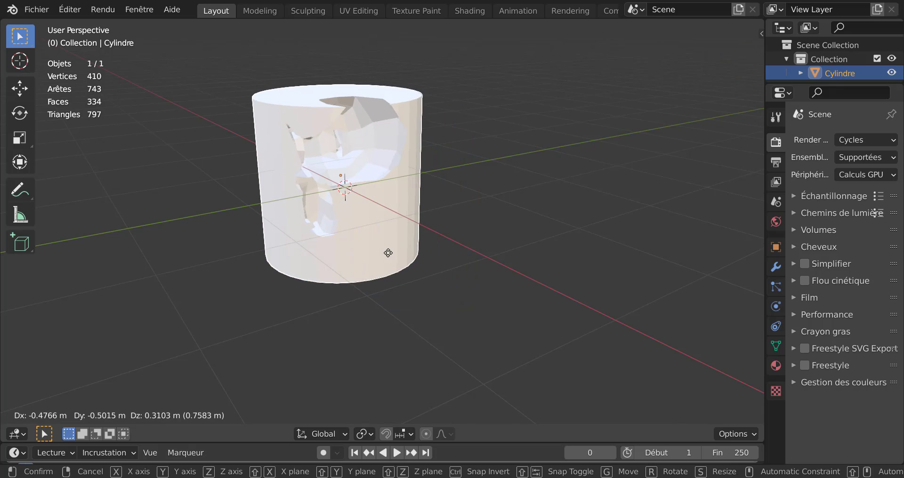
pyautogui.click(456, 275)
pyautogui.moveTo(456, 275); pyautogui.dragTo(502, 284, button='middle')
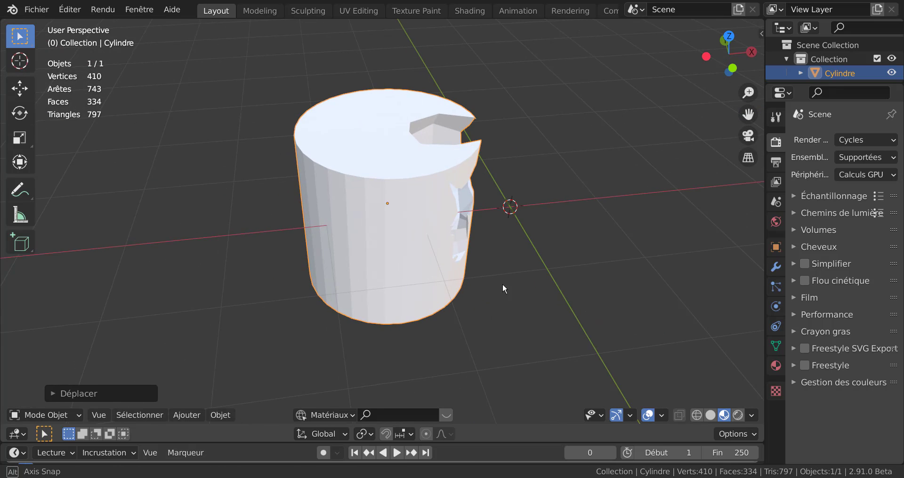
# Step: Reposition the carved cylinder freely beside the world origin, with its cavity facing the view
pyautogui.rightClick(396, 254)
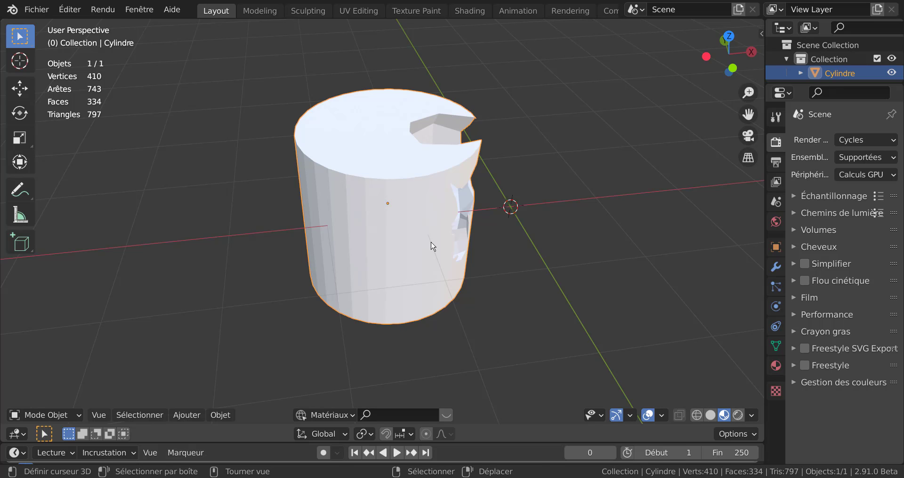
pyautogui.press('g')
pyautogui.click(559, 320)
pyautogui.moveTo(559, 324); pyautogui.dragTo(527, 317, button='middle')
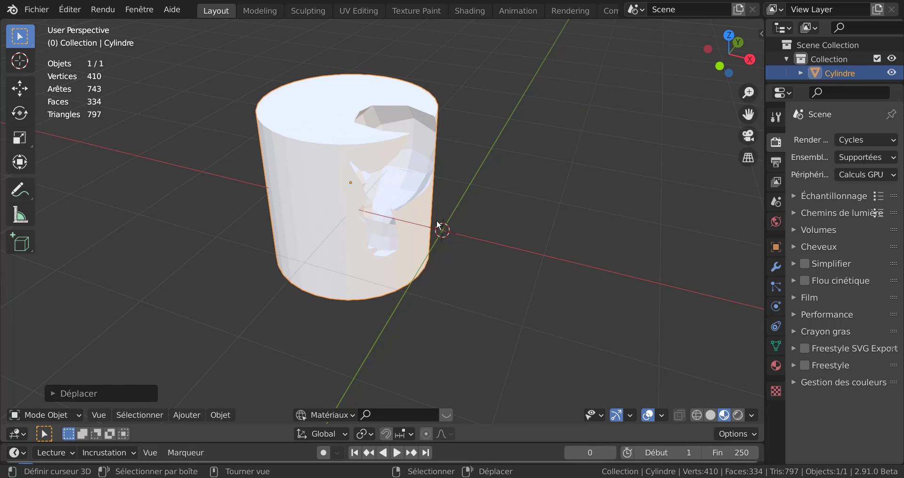